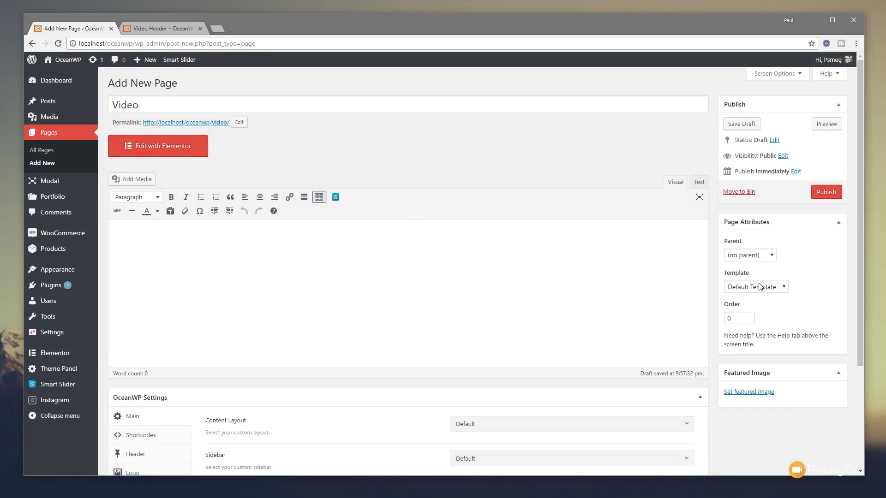
# Set the page's OceanWP content layout to Full Width and disable its margins
pyautogui.scroll(-3, 655, 351)
pyautogui.click(511, 287)
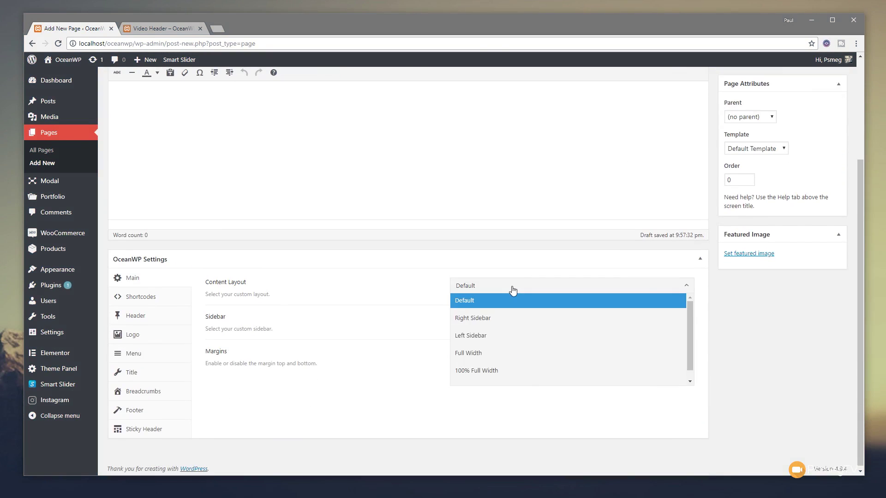
pyautogui.click(485, 358)
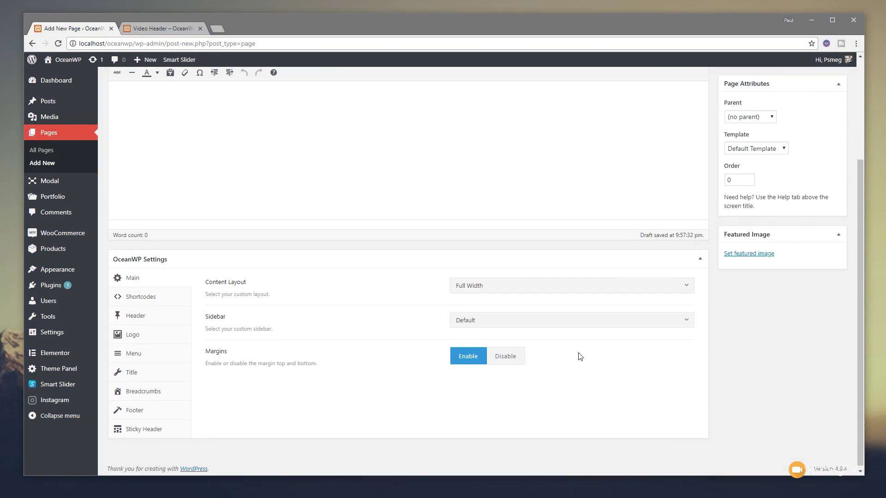
pyautogui.click(504, 362)
pyautogui.scroll(1, 766, 376)
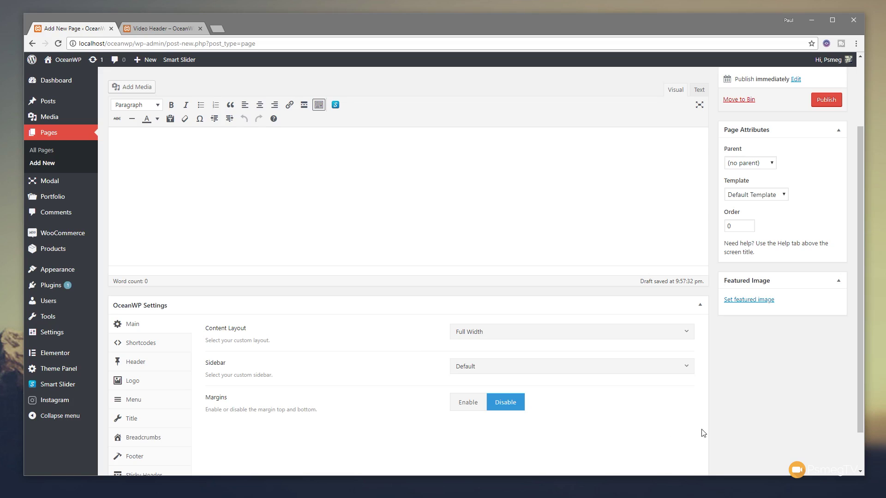
# Publish the Video page and open it in the Elementor builder
pyautogui.scroll(2, 703, 433)
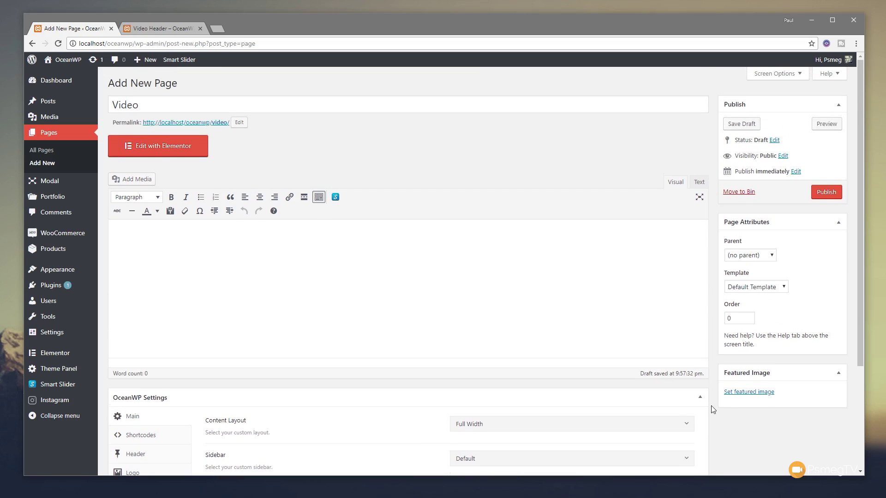
pyautogui.click(832, 198)
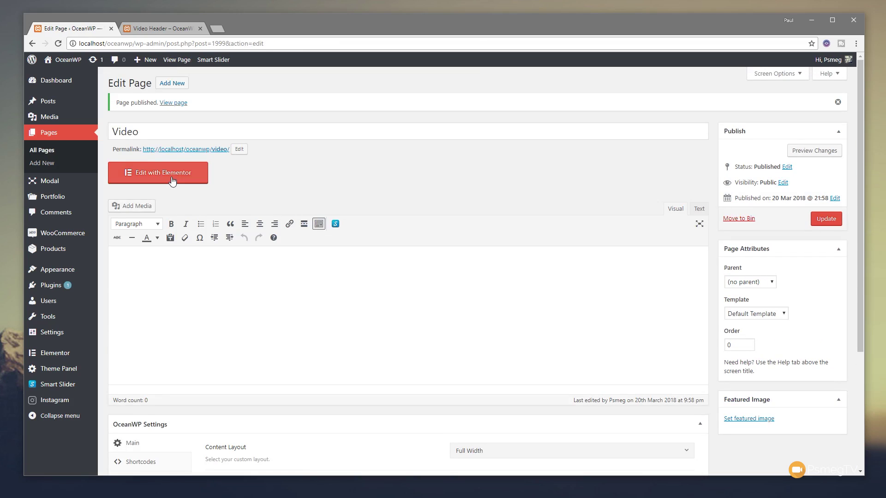
pyautogui.click(172, 181)
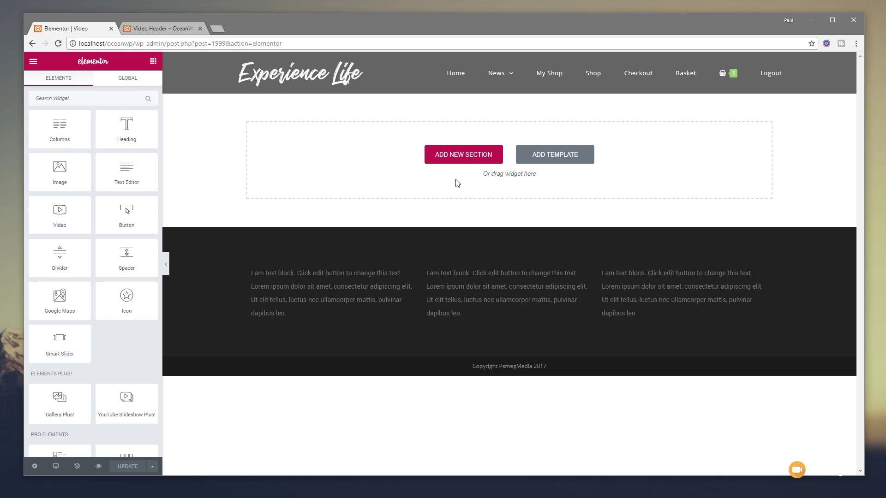
# Add a single-column section at the top of the page with Stretch Section turned on
pyautogui.click(473, 157)
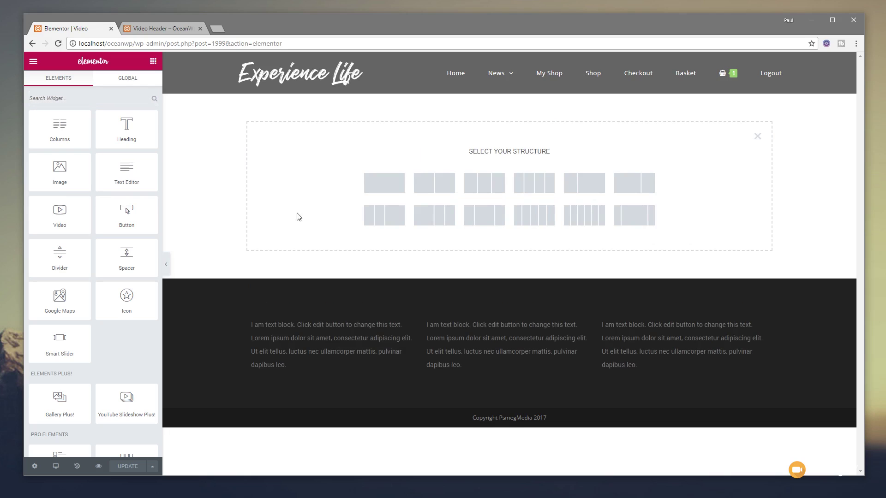
pyautogui.click(397, 193)
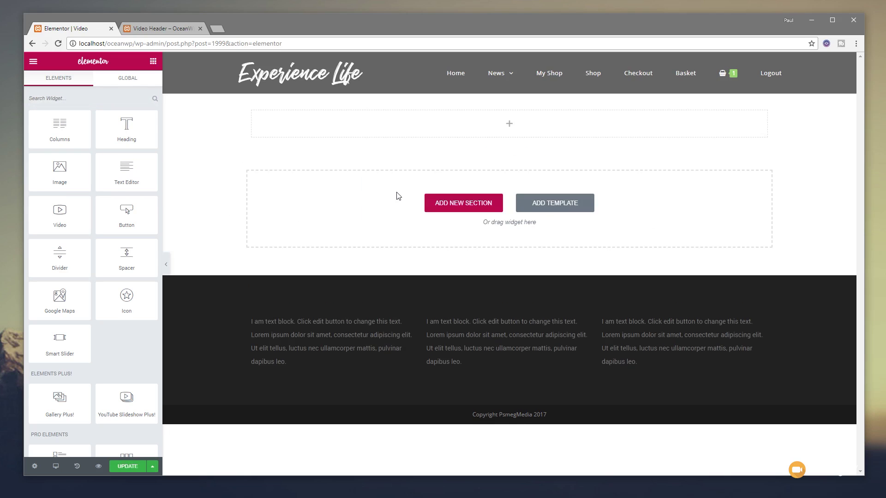
pyautogui.moveTo(332, 139)
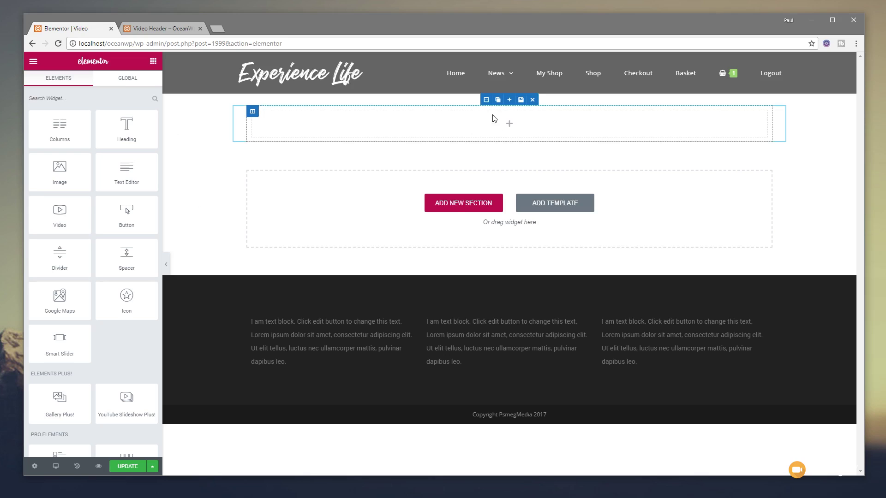
pyautogui.click(487, 100)
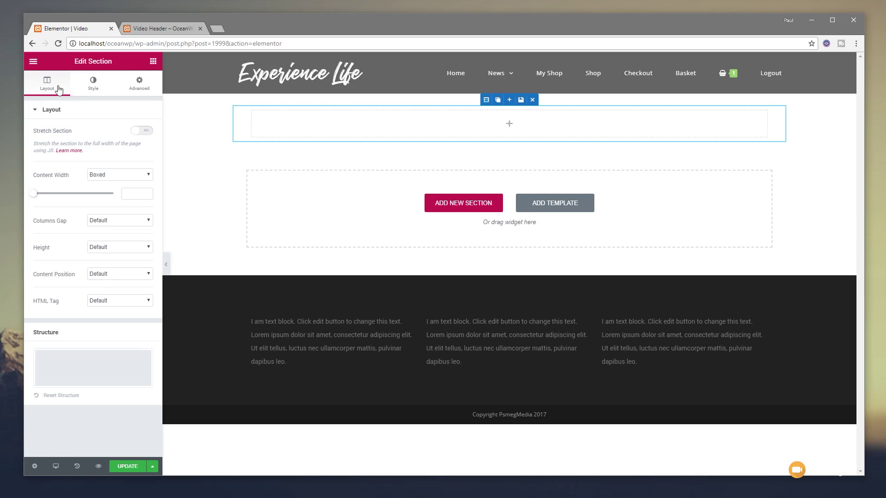
pyautogui.click(144, 132)
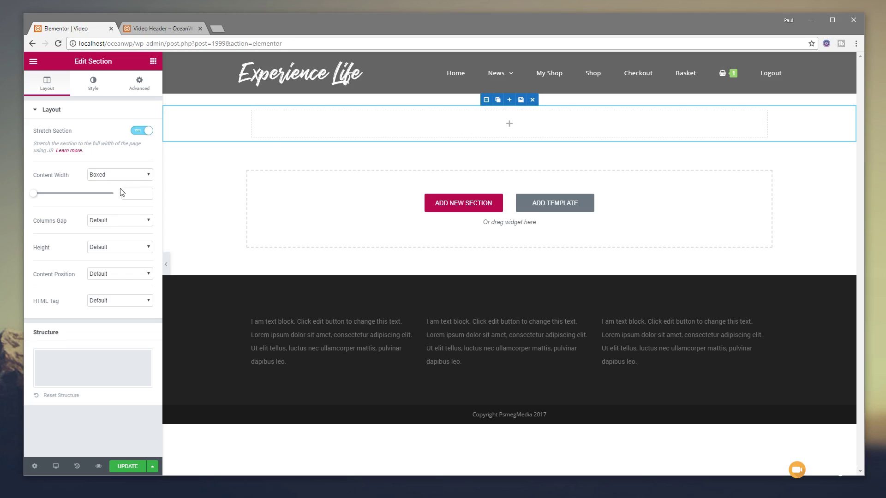
pyautogui.click(93, 84)
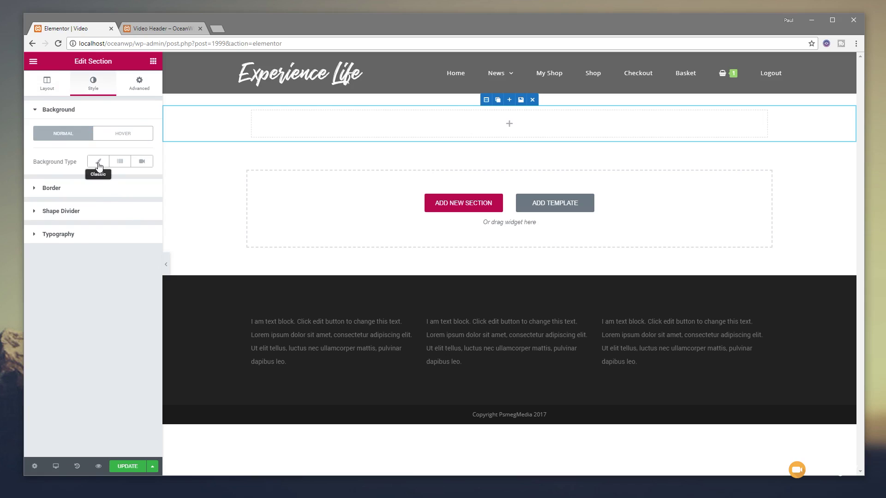
# Make the section background a Video, paste the YouTube link, and start choosing a fallback image
pyautogui.click(143, 166)
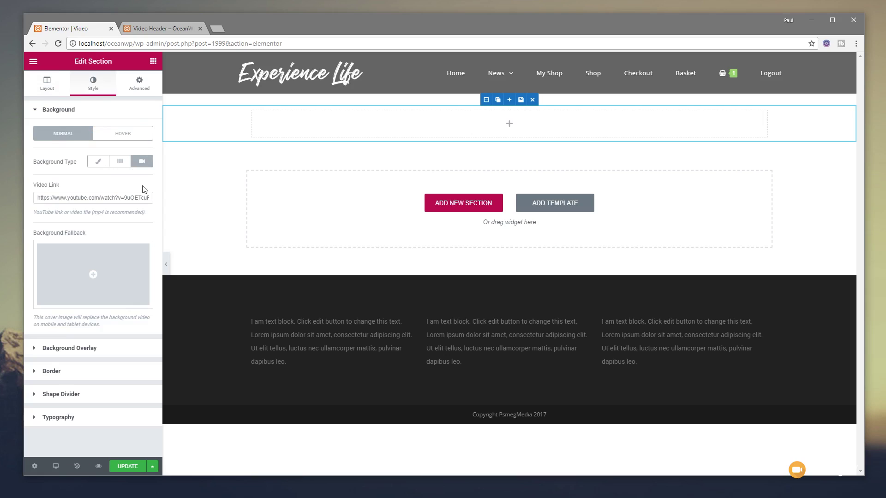
pyautogui.click(129, 197)
pyautogui.hotkey('ctrl', 'a')
pyautogui.write('https://www.youtube.com/watch?v=lG8lZZIPuzA')
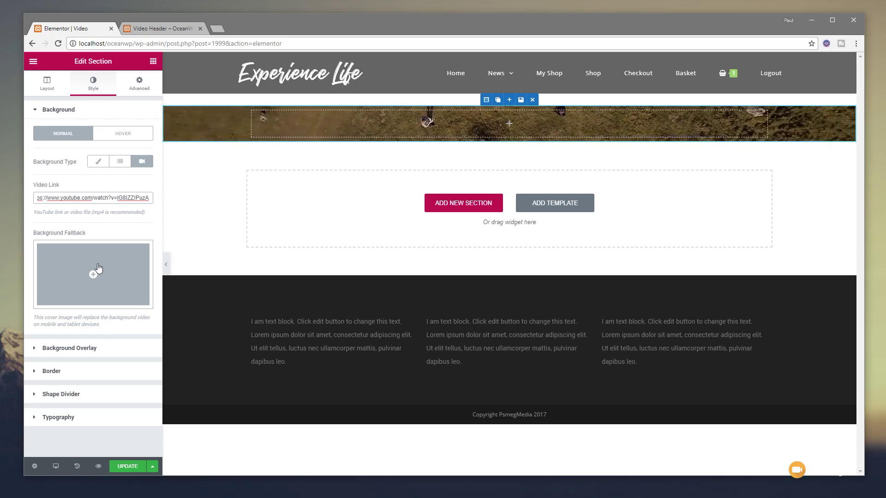
pyautogui.click(98, 268)
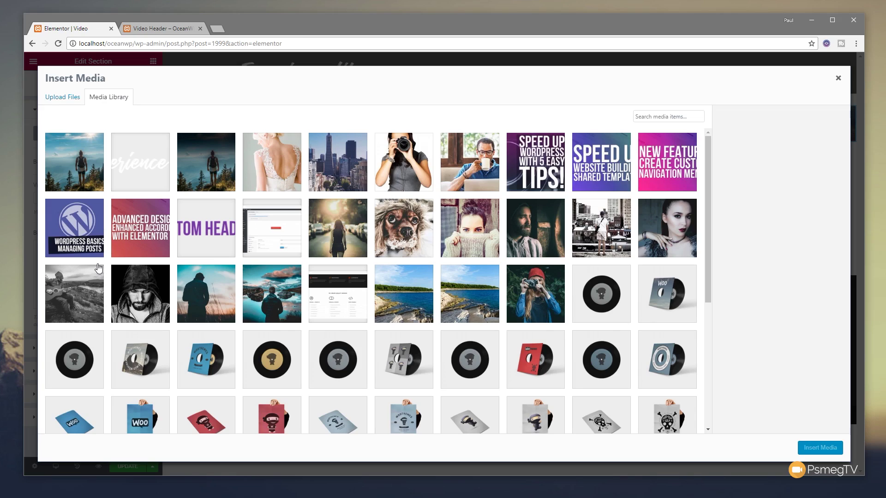
# Insert header2.jpg from the Media Library as the background fallback image
pyautogui.click(68, 163)
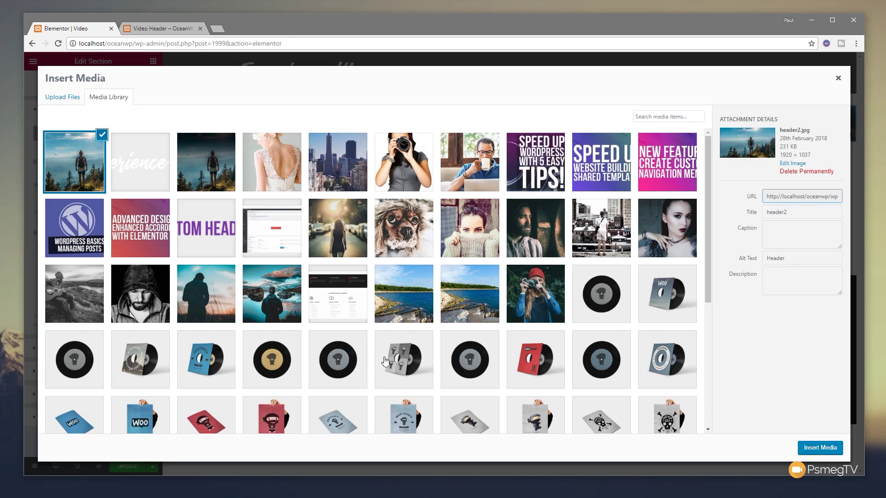
pyautogui.click(805, 450)
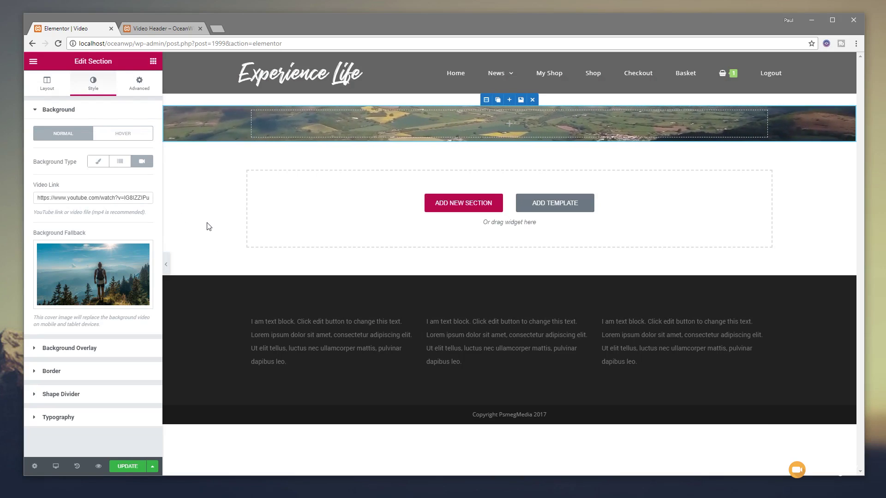
pyautogui.click(59, 349)
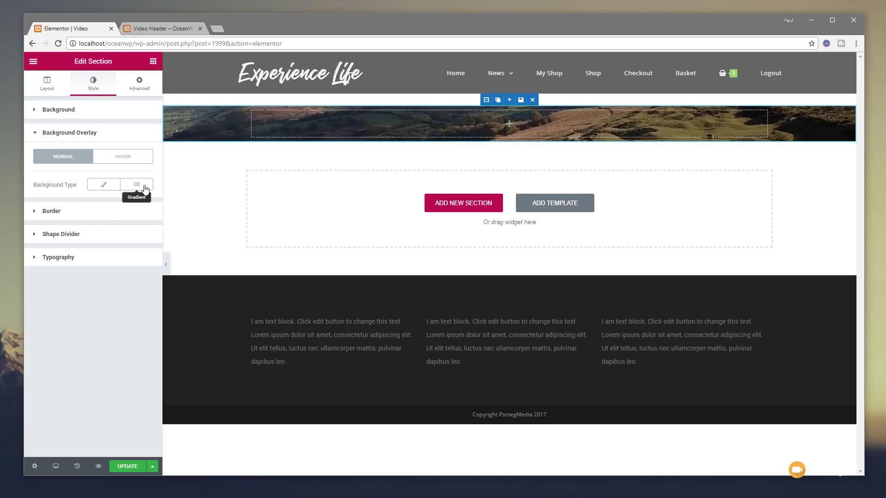
# Add a Classic background overlay coloured black (#000000) over the video
pyautogui.click(106, 187)
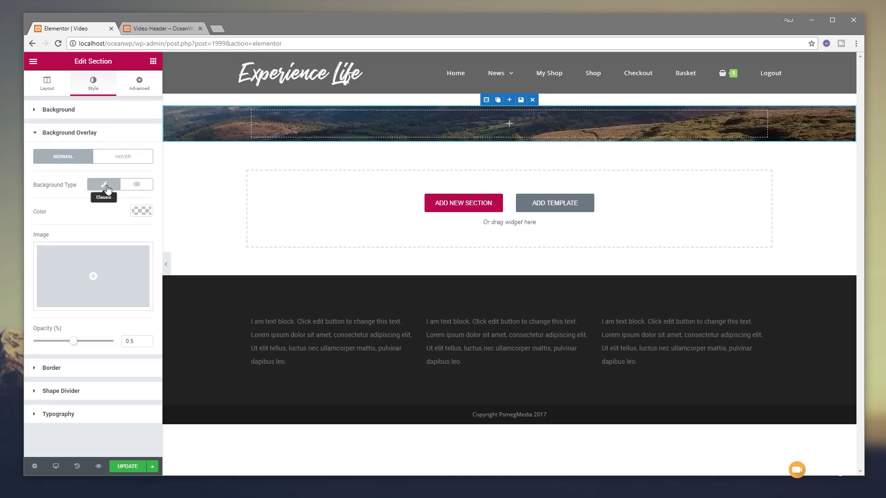
pyautogui.click(144, 212)
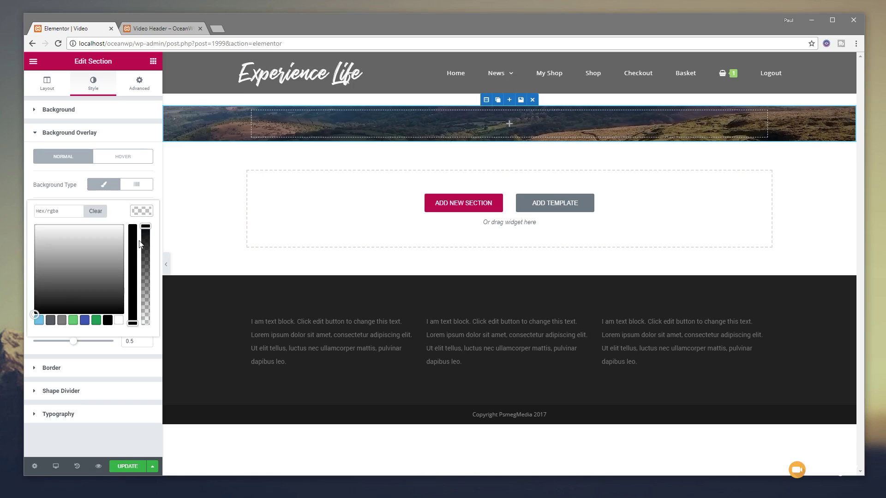
pyautogui.click(107, 320)
pyautogui.click(144, 215)
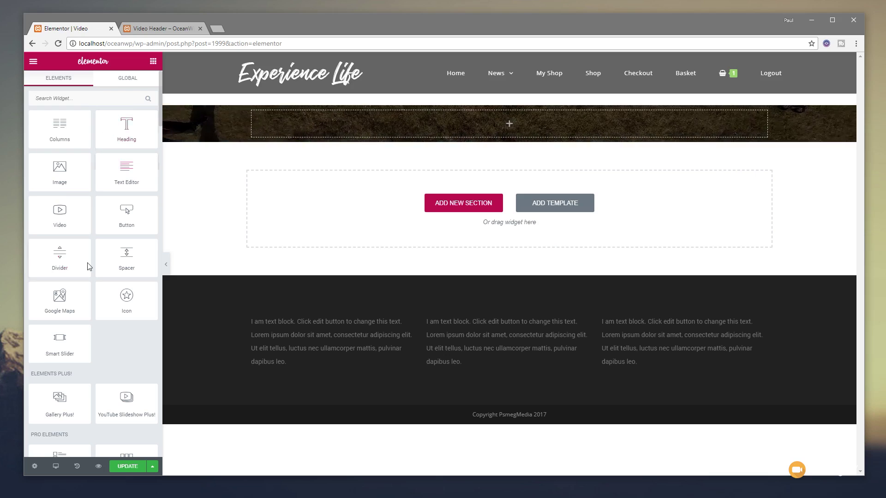
# Search 'nim' and drop an Animated Headline widget into the header section
pyautogui.scroll(-3, 112, 365)
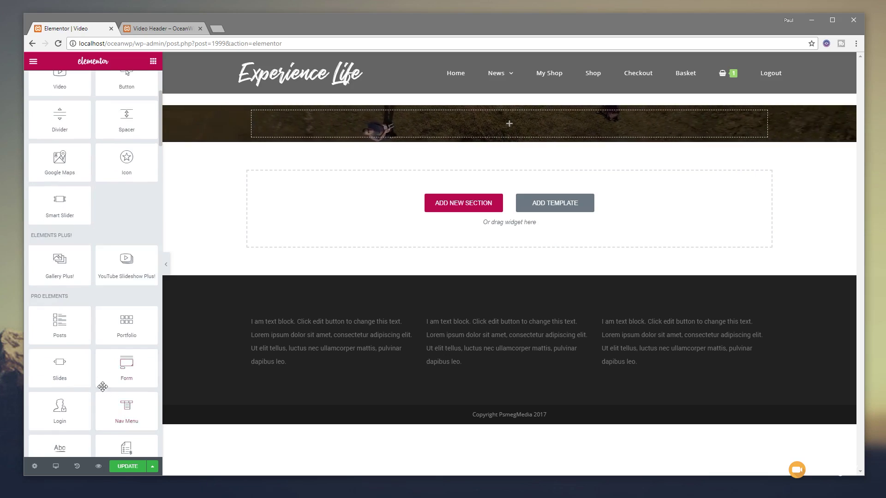
pyautogui.scroll(3, 105, 202)
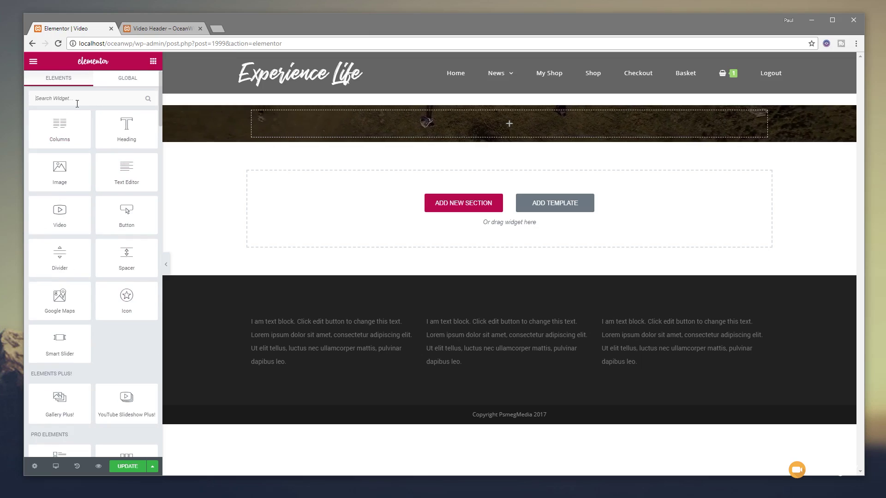
pyautogui.write('nim')
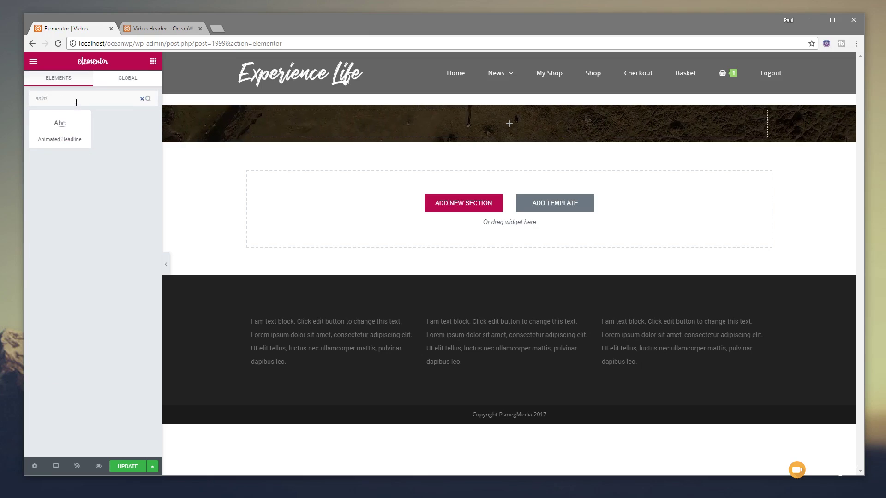
pyautogui.moveTo(62, 131); pyautogui.dragTo(287, 141)
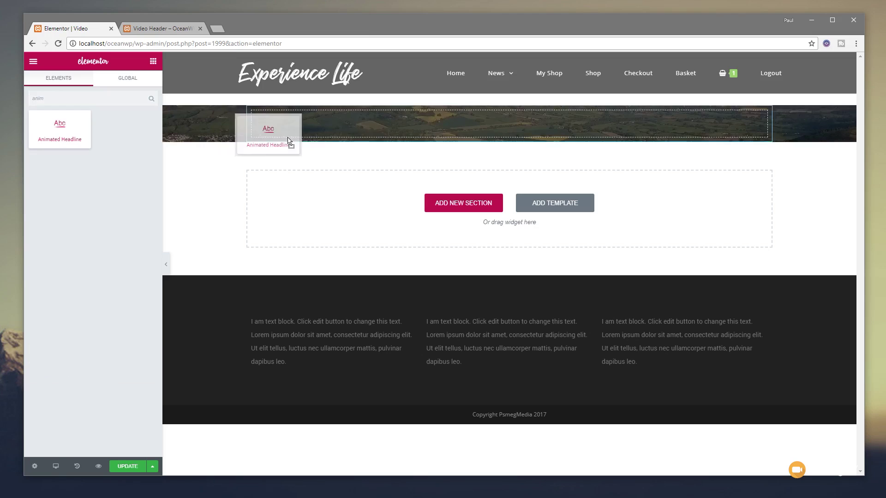
pyautogui.moveTo(375, 134); pyautogui.dragTo(375, 135)
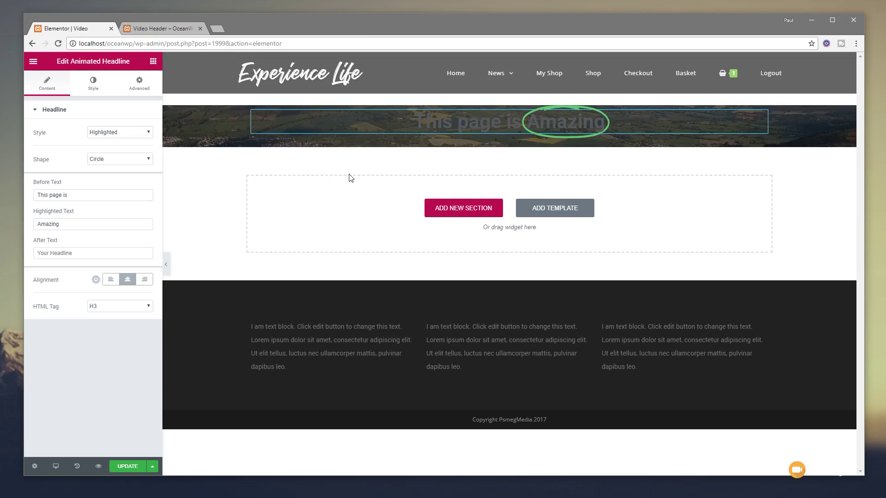
# Add a Divider, a Heading and a Button beneath the headline in the header
pyautogui.click(153, 62)
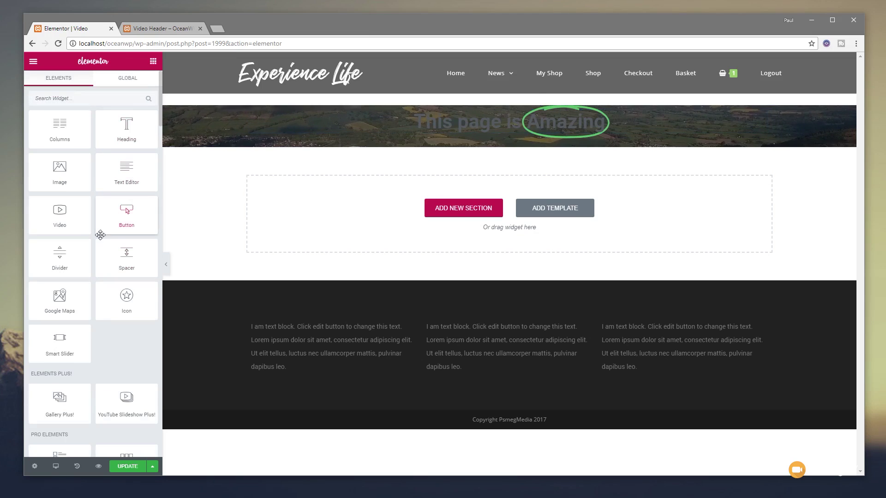
pyautogui.moveTo(484, 119); pyautogui.dragTo(496, 138)
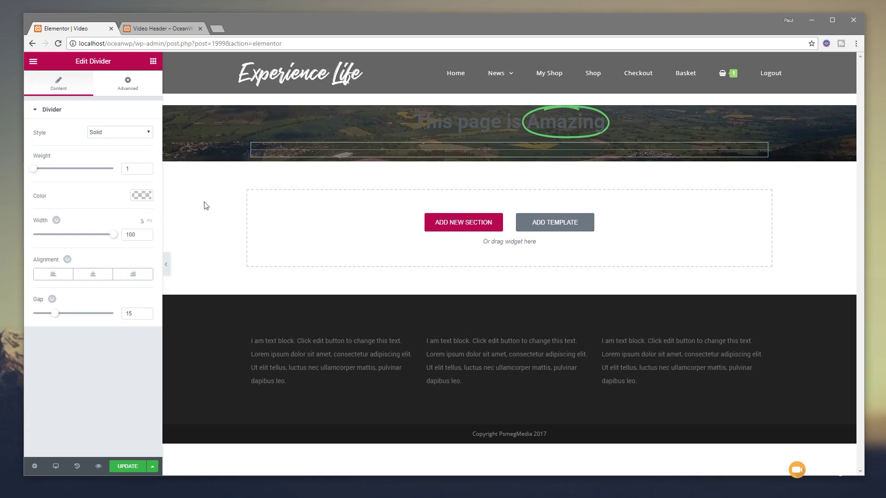
pyautogui.click(153, 61)
pyautogui.moveTo(128, 130); pyautogui.dragTo(421, 153)
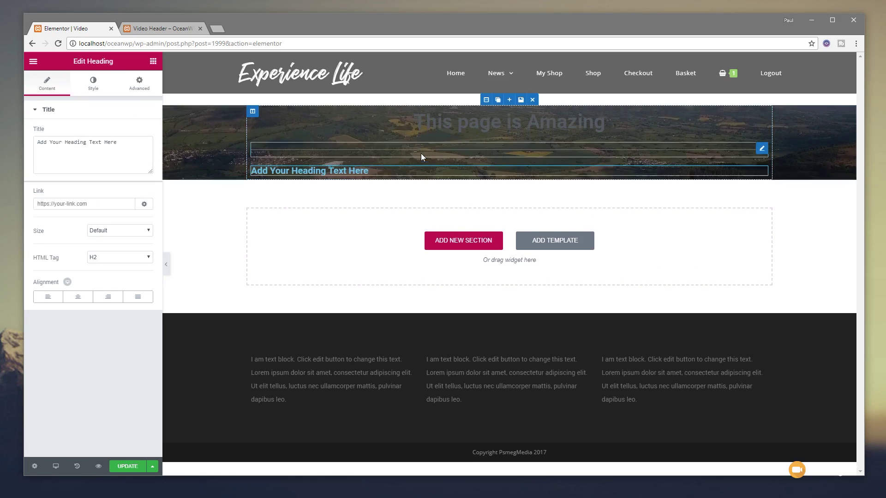
pyautogui.click(153, 61)
pyautogui.moveTo(127, 215); pyautogui.dragTo(419, 175)
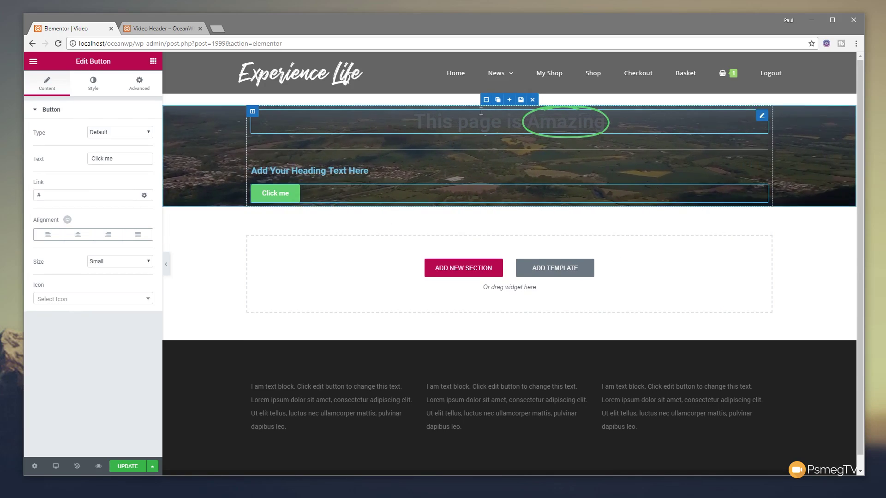
# Unlink the section's padding in the Advanced tab and set top and bottom to 150
pyautogui.click(486, 99)
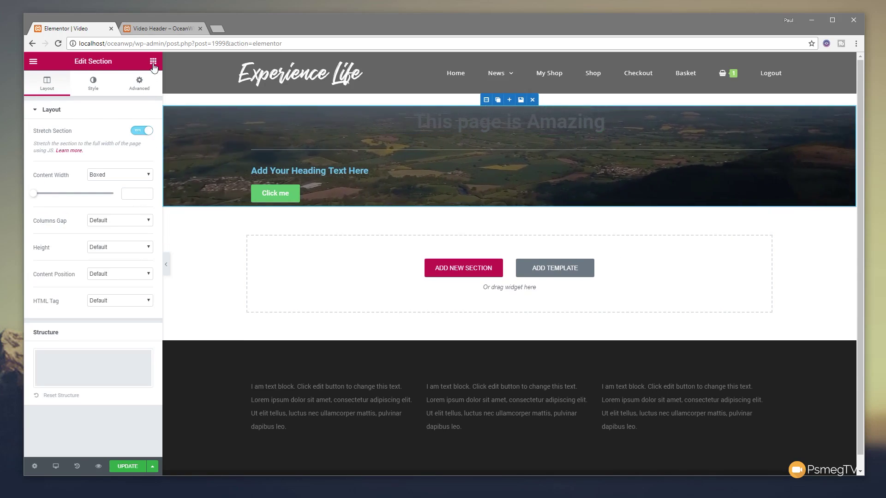
pyautogui.click(140, 83)
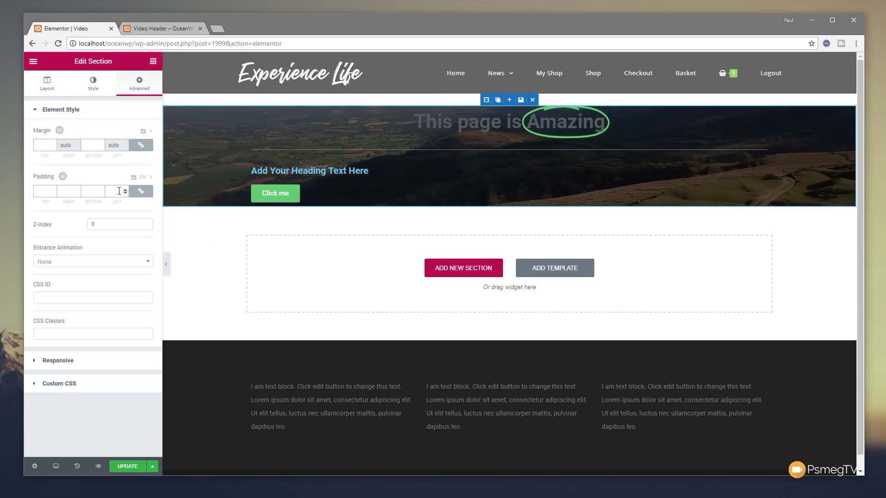
pyautogui.click(140, 191)
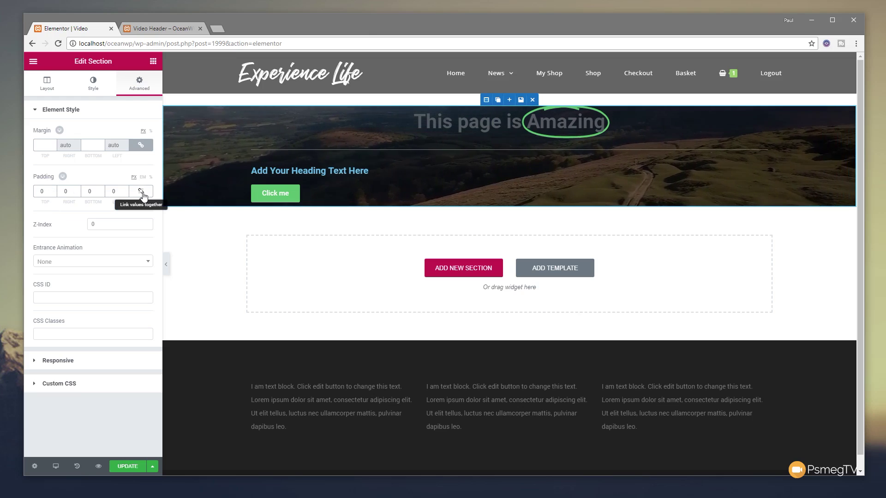
pyautogui.doubleClick(41, 191)
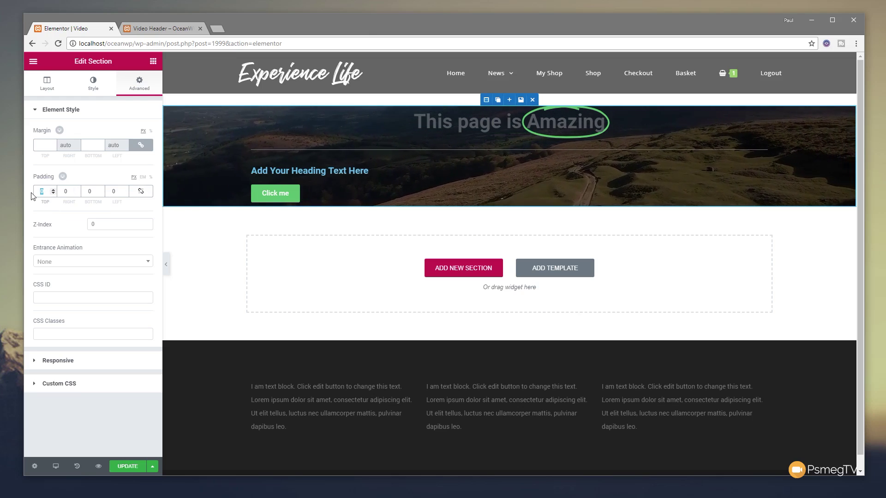
pyautogui.write('150')
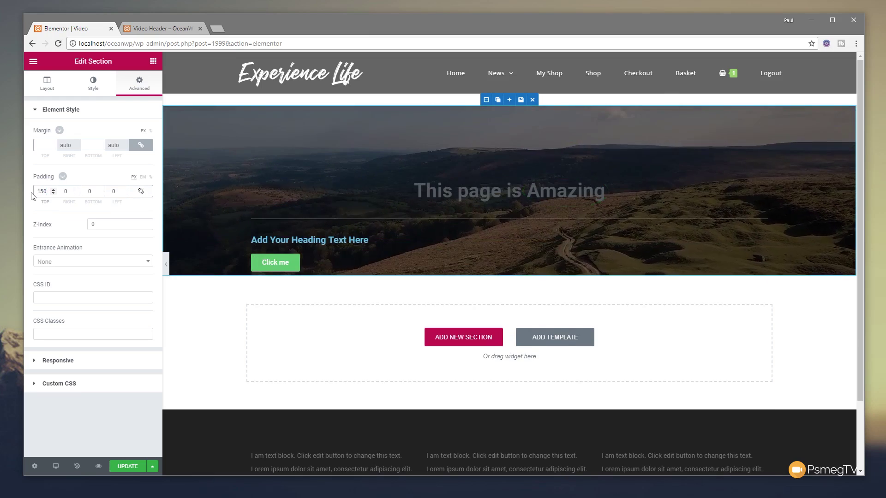
pyautogui.write('15')
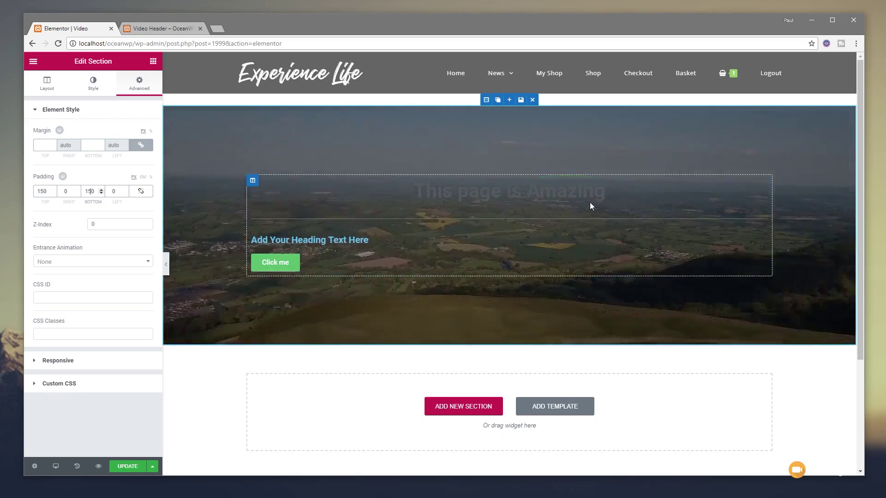
pyautogui.click(761, 186)
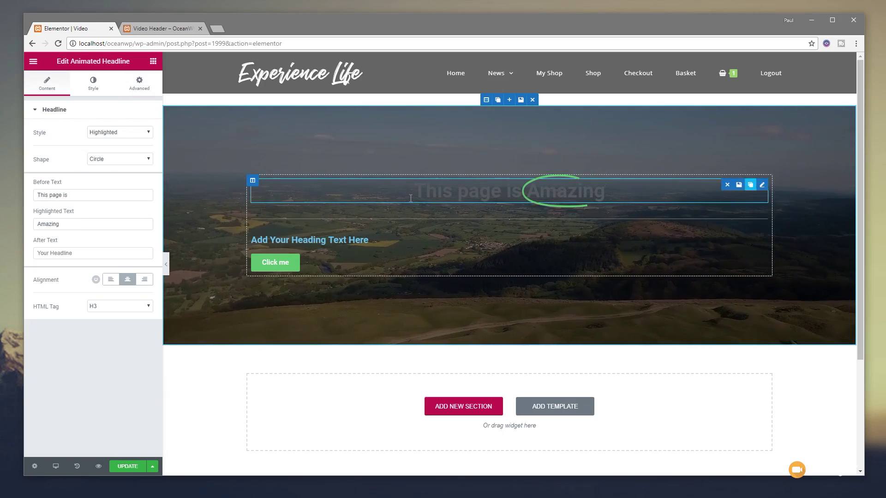
# Change the headline style from Highlighted to Rotating with the Slide animation
pyautogui.click(127, 134)
pyautogui.click(121, 149)
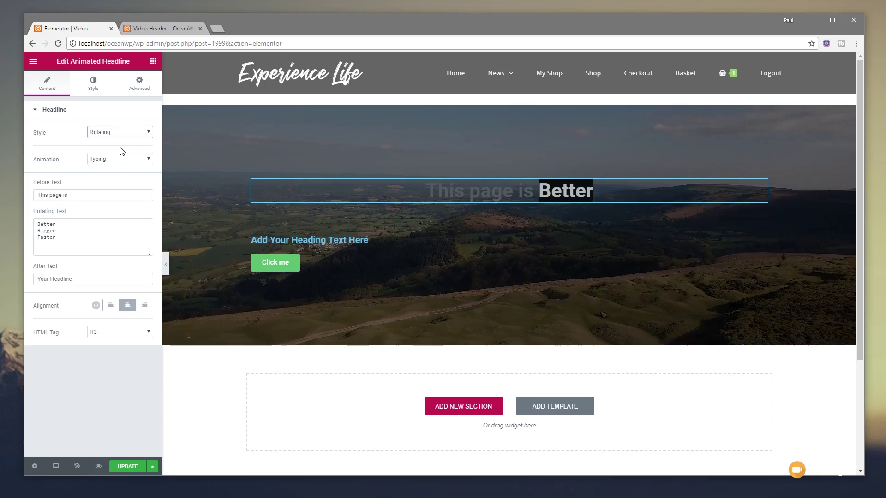
pyautogui.click(115, 162)
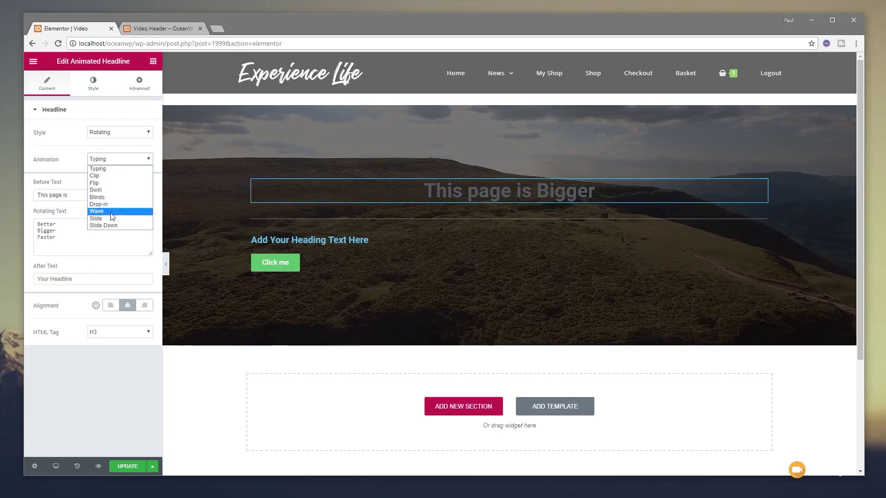
pyautogui.click(110, 218)
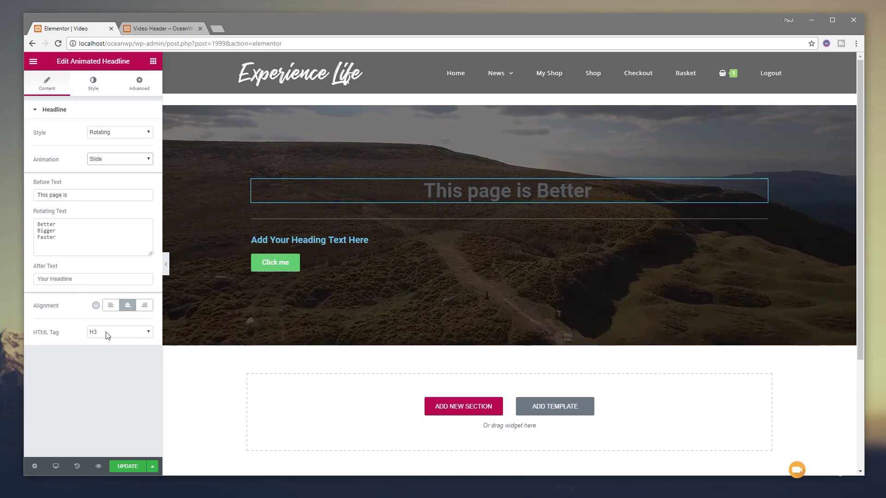
pyautogui.click(93, 87)
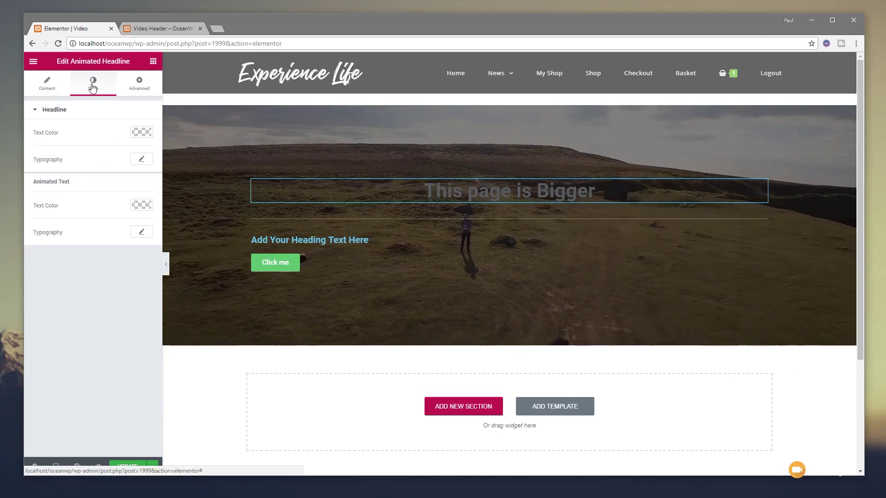
# Style the headline text white in Montserrat, weight 500, uppercase, size 86
pyautogui.click(148, 133)
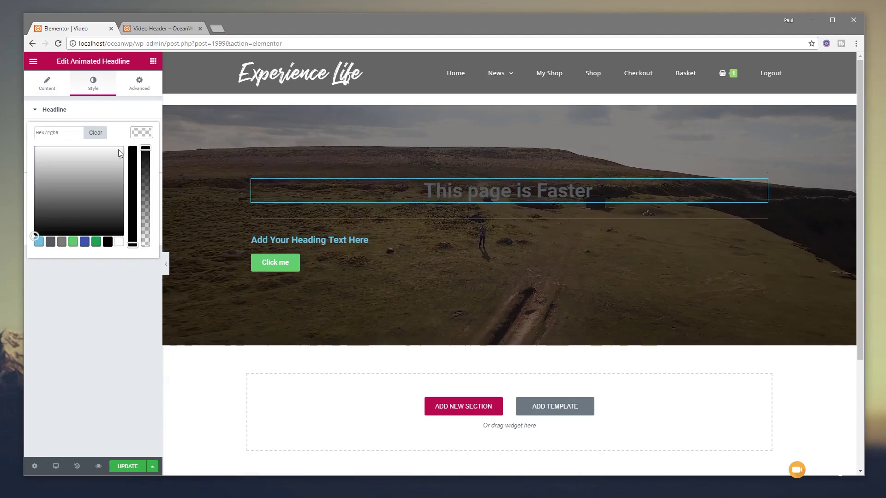
pyautogui.click(145, 133)
pyautogui.click(141, 161)
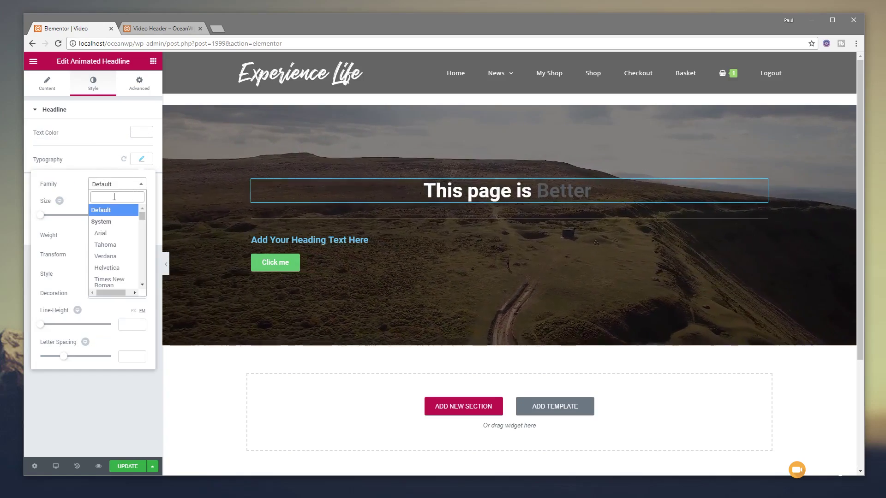
pyautogui.write('mon')
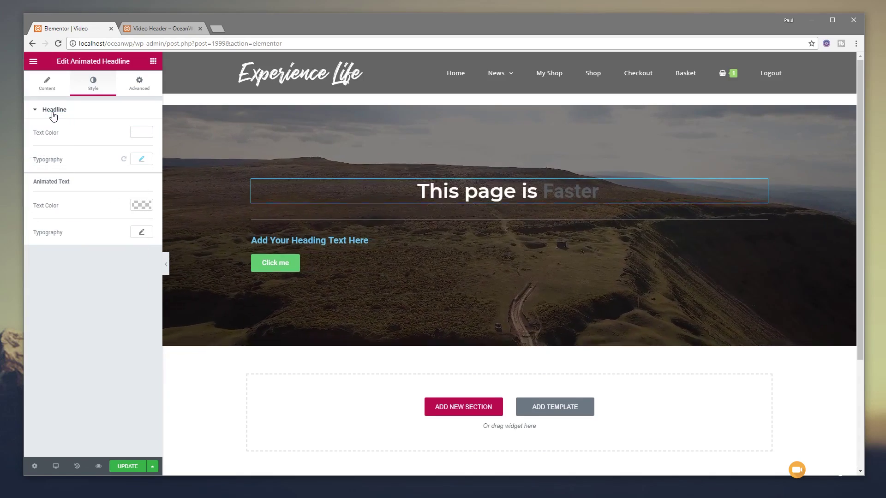
pyautogui.click(141, 160)
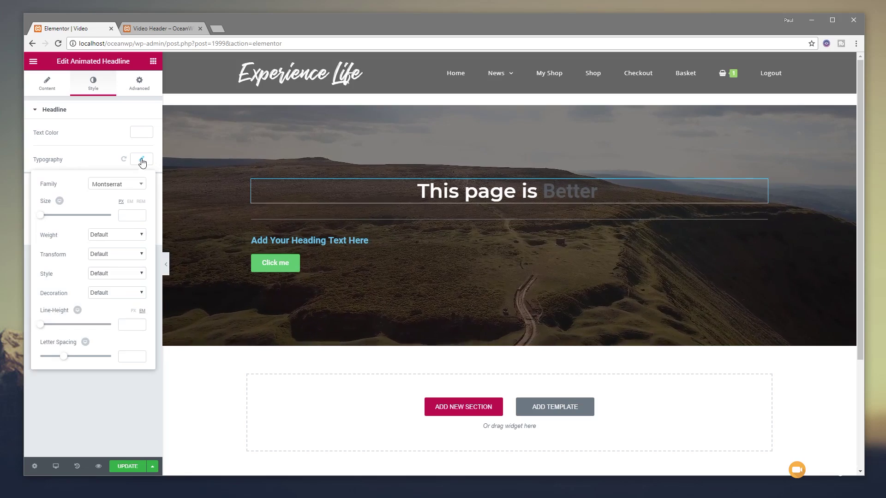
pyautogui.click(114, 234)
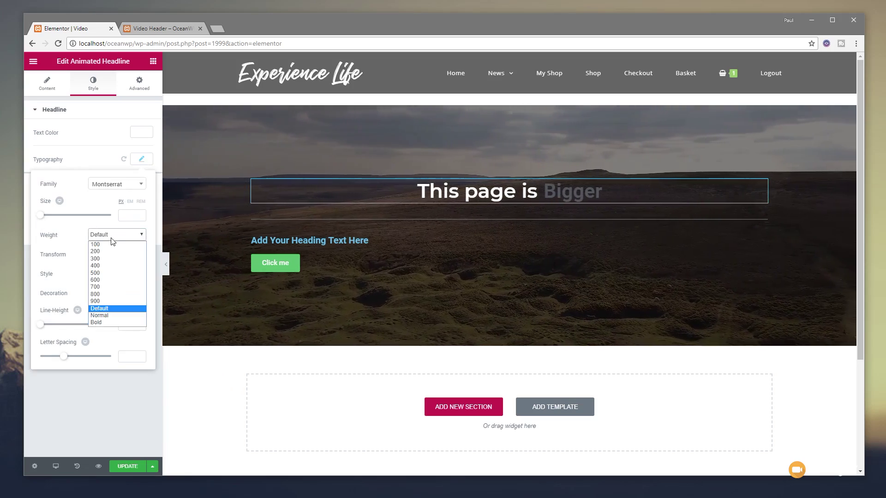
pyautogui.click(109, 272)
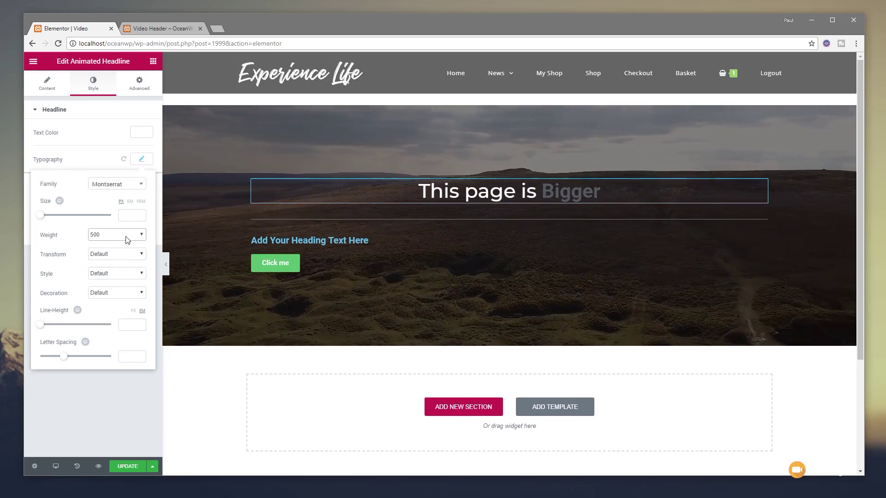
pyautogui.click(121, 257)
pyautogui.click(118, 268)
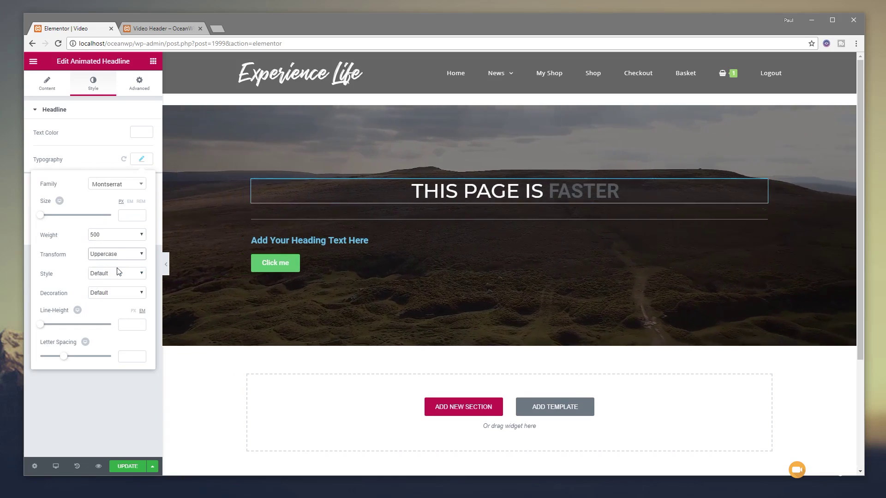
pyautogui.moveTo(41, 216); pyautogui.dragTo(74, 219)
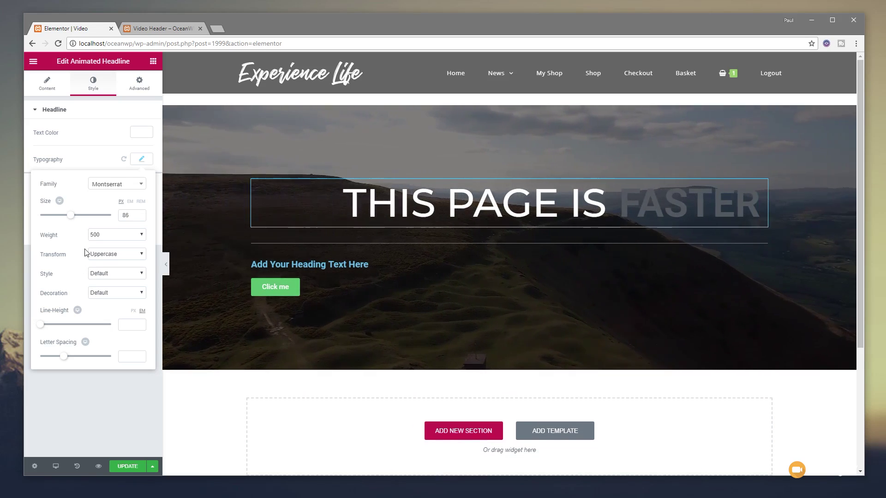
pyautogui.click(82, 400)
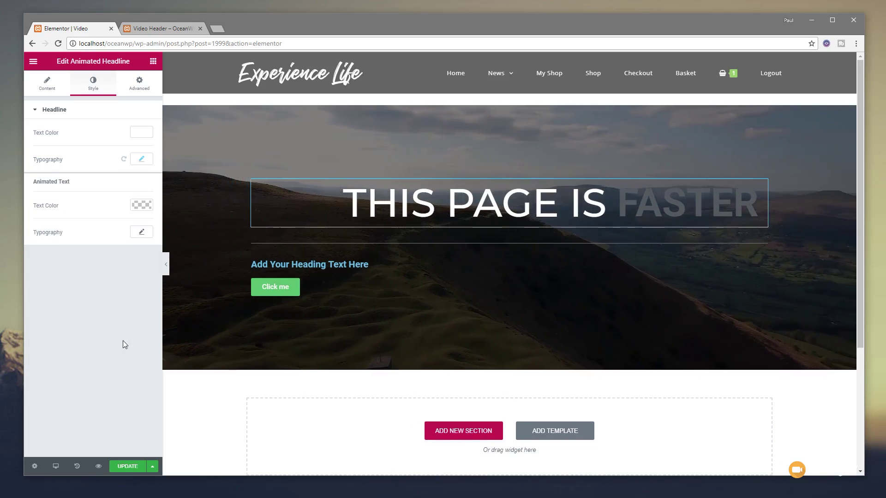
# Make the divider a thicker, shorter white line and cut its gap from 15 to 2
pyautogui.click(434, 243)
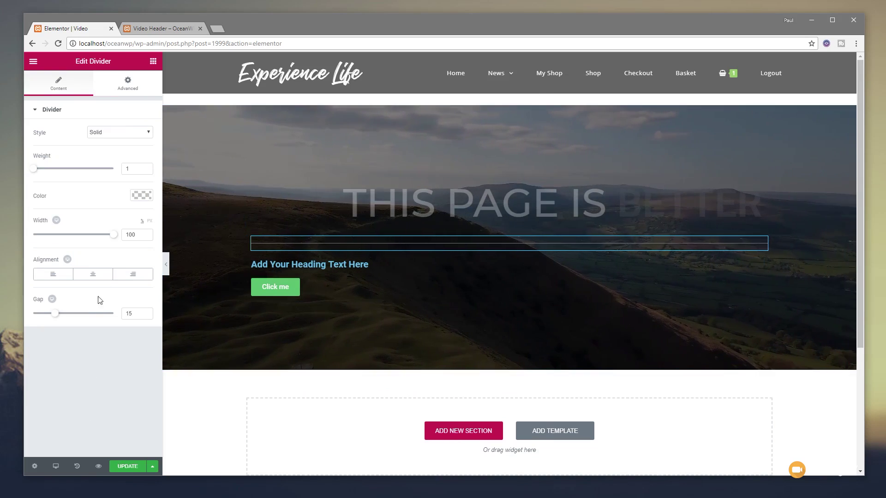
pyautogui.moveTo(35, 170); pyautogui.dragTo(54, 172)
pyautogui.click(141, 195)
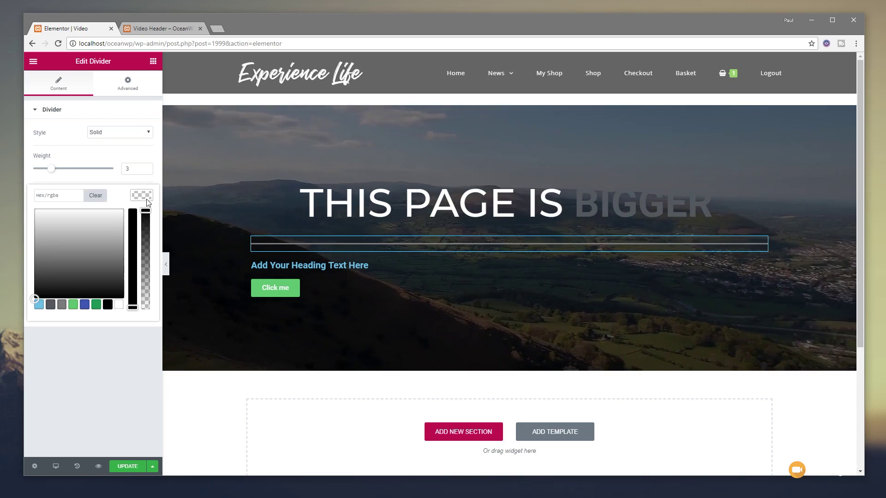
pyautogui.click(119, 305)
pyautogui.click(98, 342)
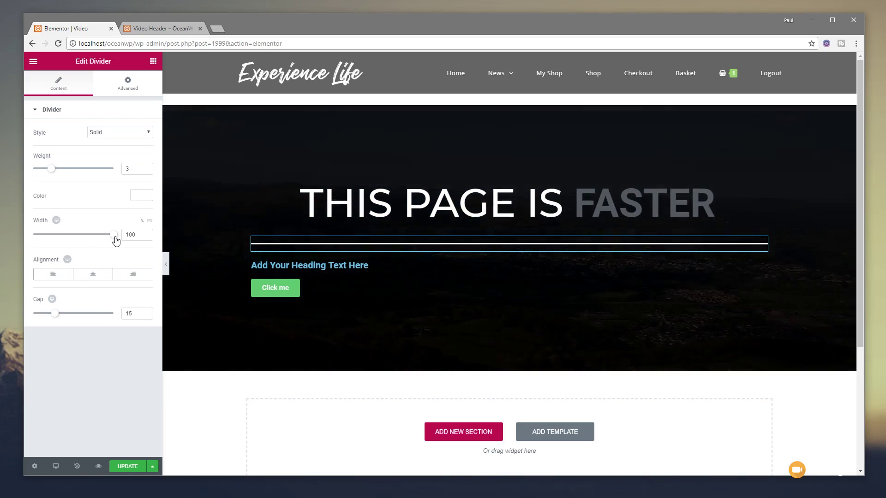
pyautogui.moveTo(115, 240); pyautogui.dragTo(73, 240)
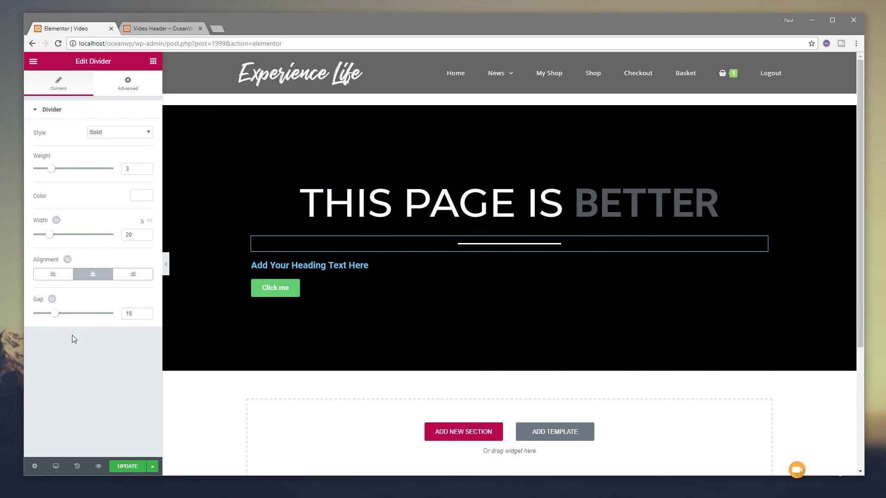
pyautogui.moveTo(59, 319); pyautogui.dragTo(18, 317)
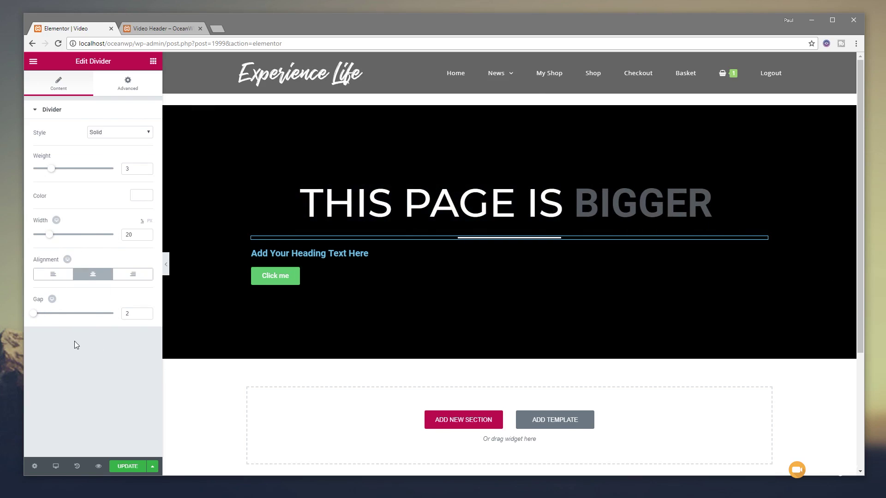
pyautogui.click(365, 250)
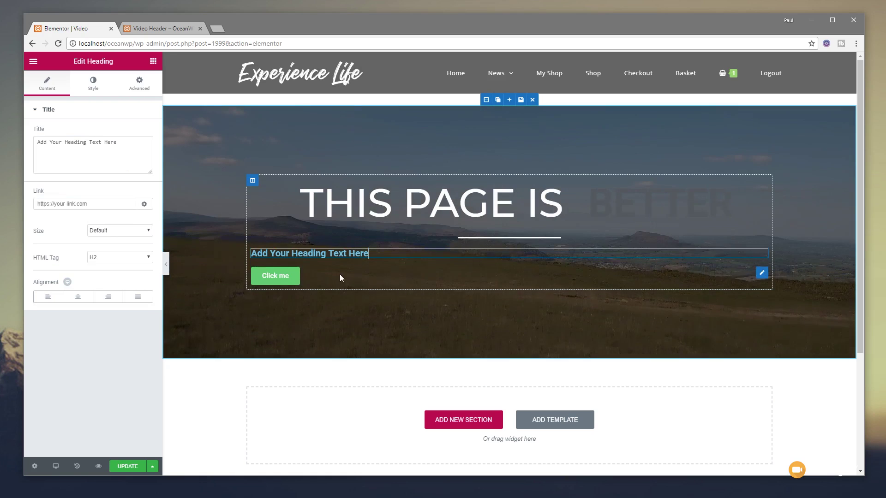
# Replace the placeholder heading with the intro paragraph about hundreds of video tutorials, centred
pyautogui.click(381, 253)
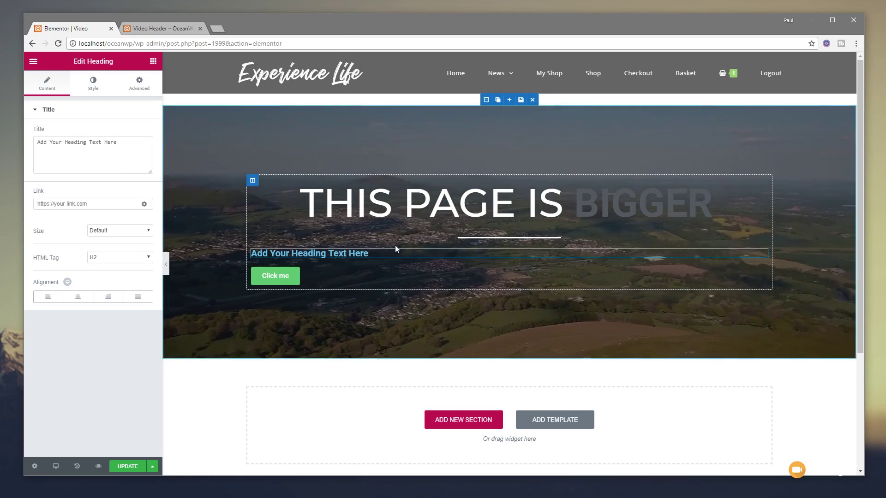
pyautogui.moveTo(377, 253); pyautogui.dragTo(254, 256)
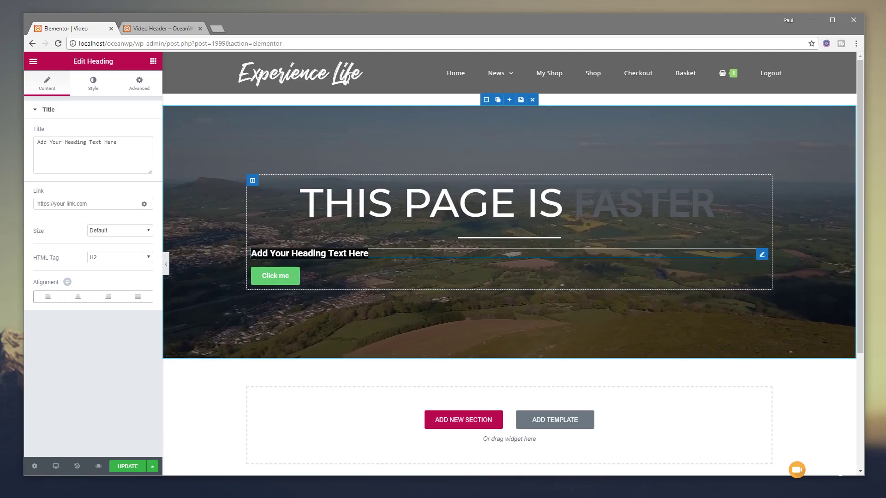
pyautogui.write('With hundreds of high quality video tutorials on Photoshop, Lightroom, WordPress, Woocommerce, Music & Audio Production with Reaper, you can flex your creative muscles – new content added every week!')
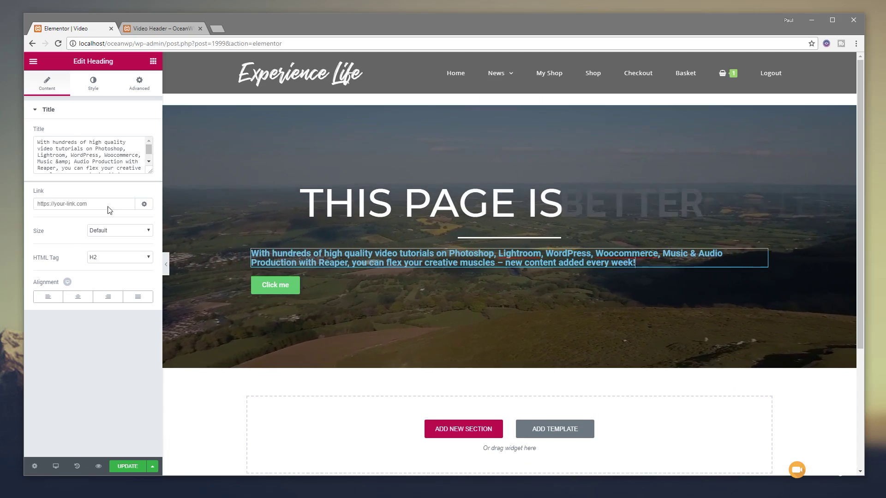
pyautogui.click(78, 297)
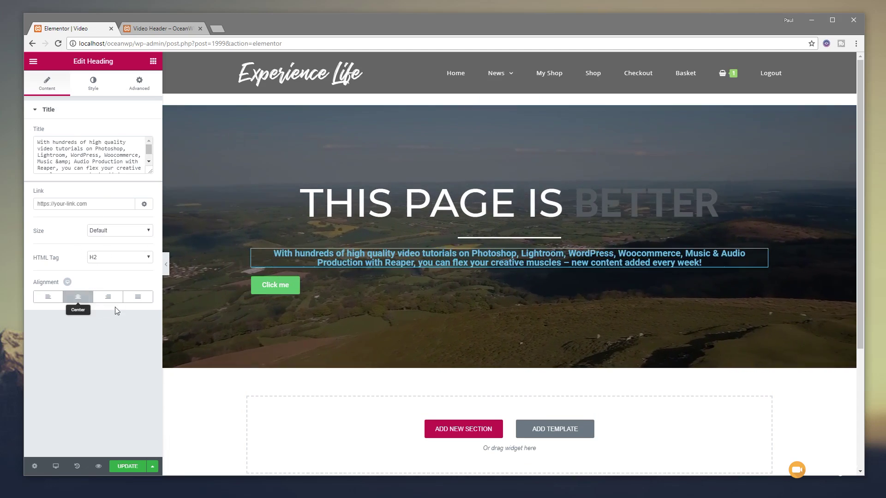
# Make the intro paragraph text white
pyautogui.click(95, 83)
pyautogui.click(141, 132)
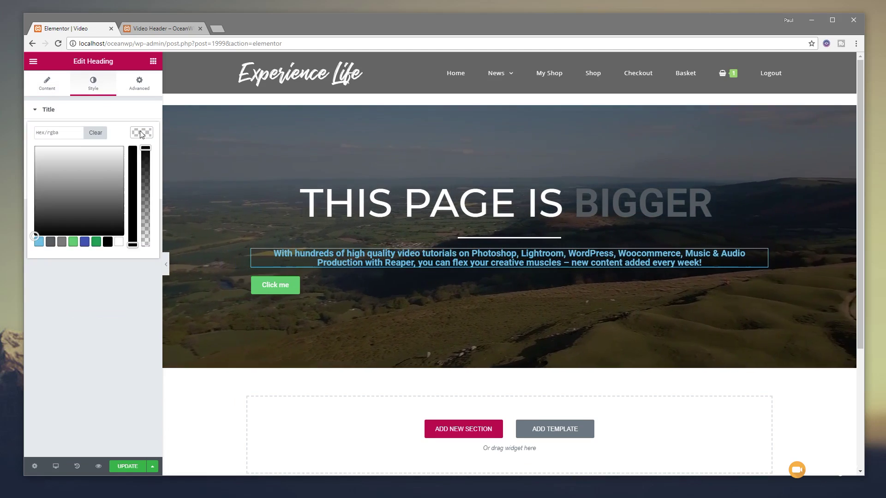
pyautogui.click(118, 241)
pyautogui.click(115, 270)
# Set the paragraph typography to Montserrat, weight 400, 26 px, line height 1.3 em
pyautogui.click(141, 159)
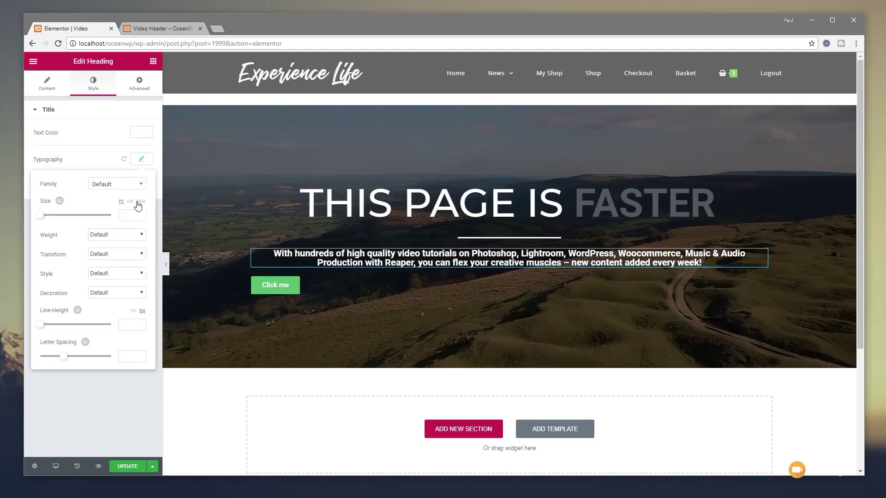
pyautogui.click(128, 185)
pyautogui.write('mon')
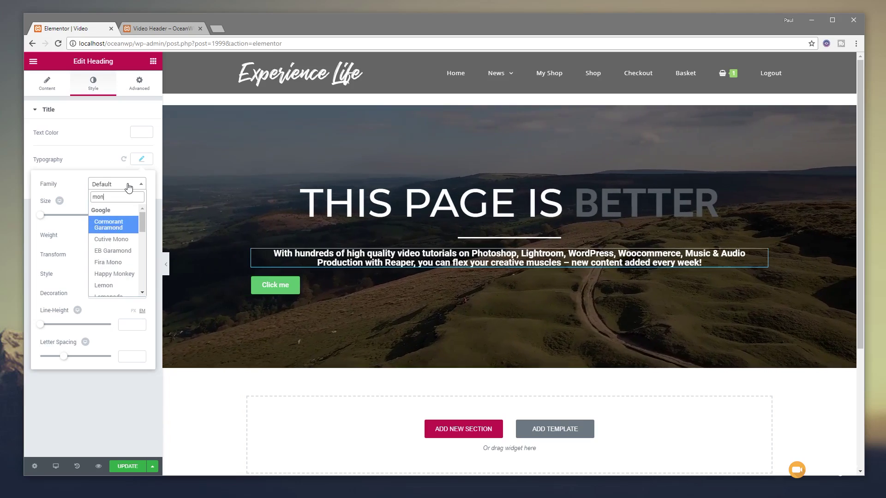
pyautogui.write('tse')
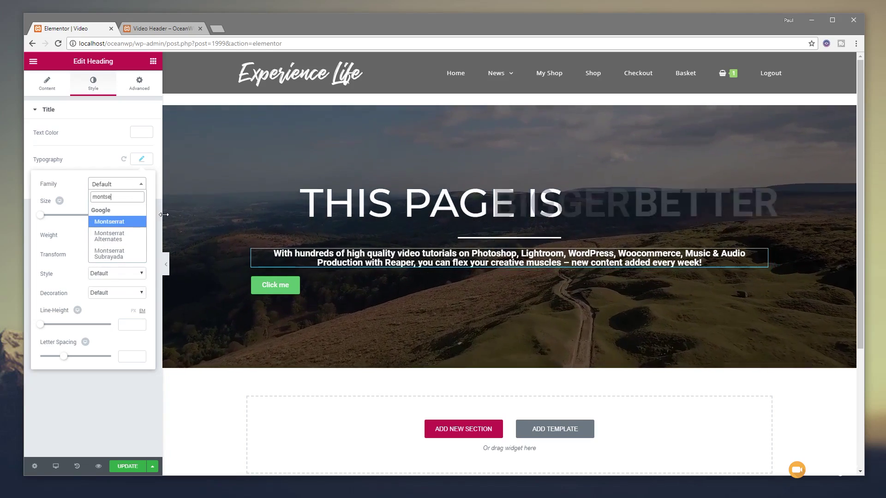
pyautogui.click(115, 223)
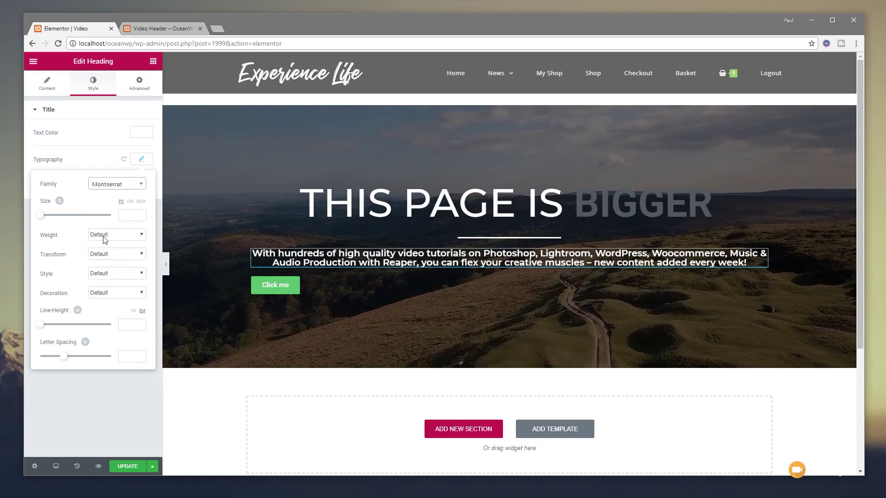
pyautogui.click(104, 265)
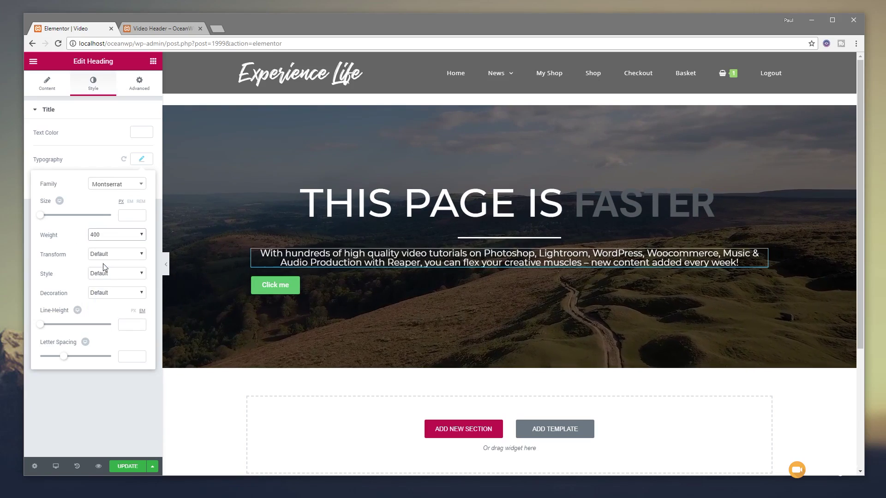
pyautogui.moveTo(41, 216); pyautogui.dragTo(49, 216)
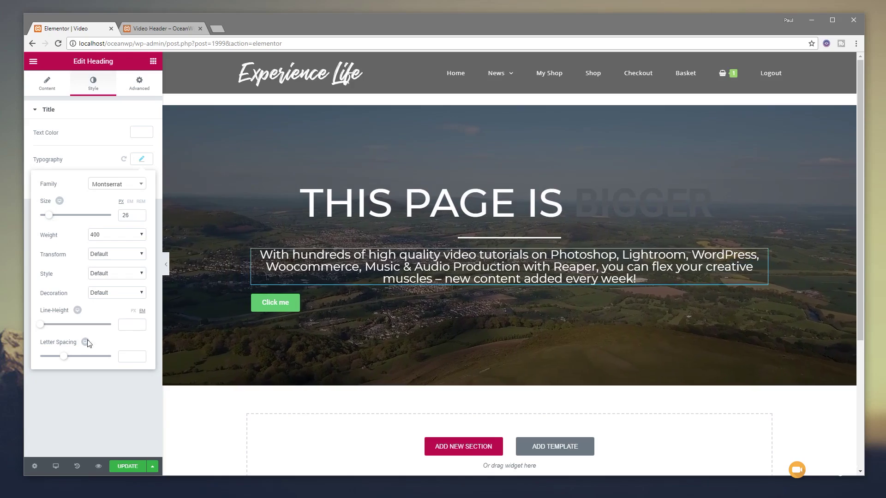
pyautogui.moveTo(46, 329); pyautogui.dragTo(53, 329)
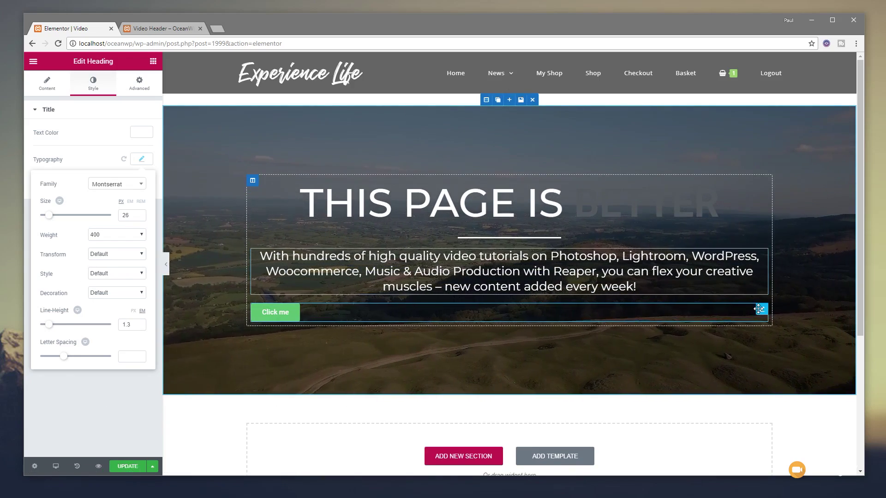
# Centre the button and replace its Click me label with 'VIEW ALL'
pyautogui.click(474, 318)
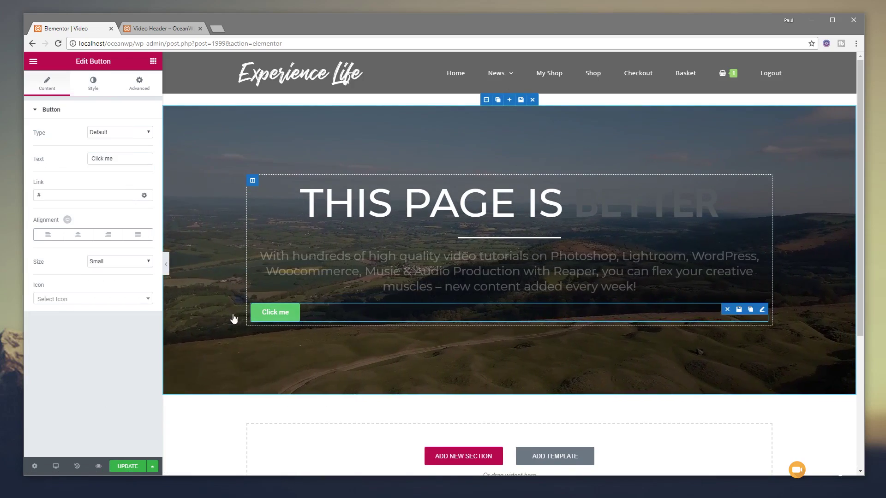
pyautogui.click(78, 235)
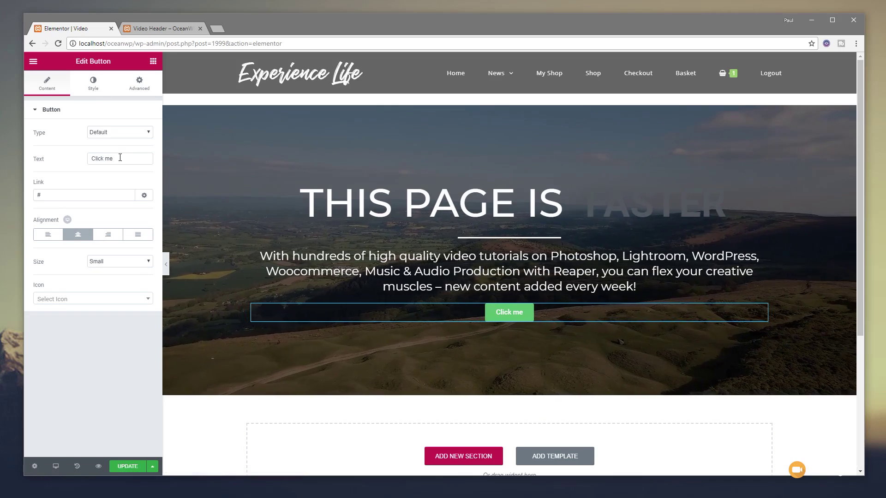
pyautogui.moveTo(118, 159); pyautogui.dragTo(69, 161)
pyautogui.write('VIEW AL')
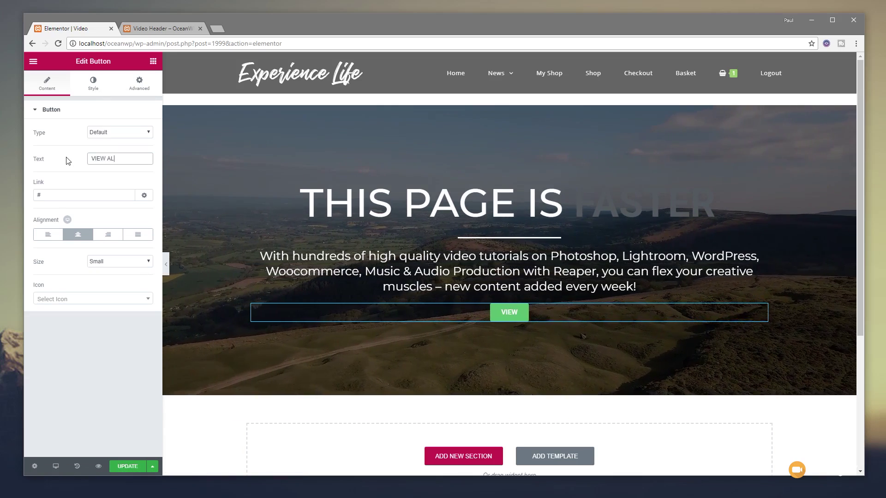
pyautogui.write('L VIDEO')
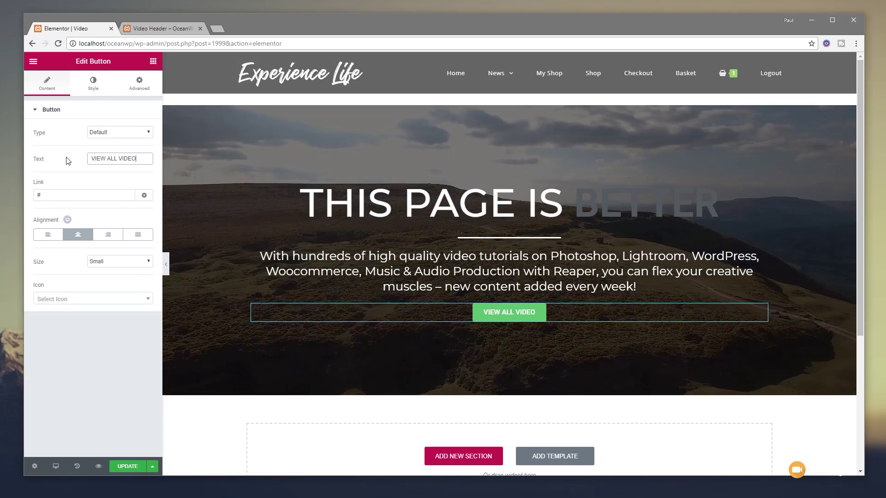
# Style the button as an outline: transparent background, solid 1 px border, 0 corner radius
pyautogui.click(94, 84)
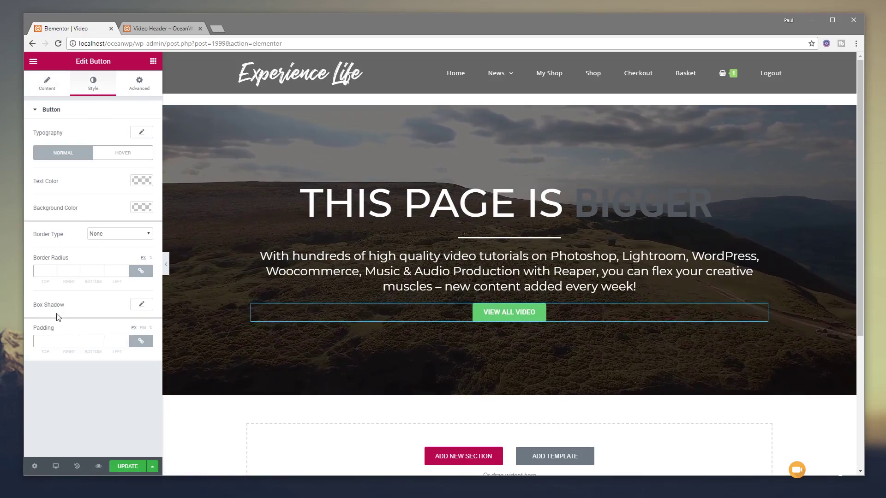
pyautogui.click(141, 182)
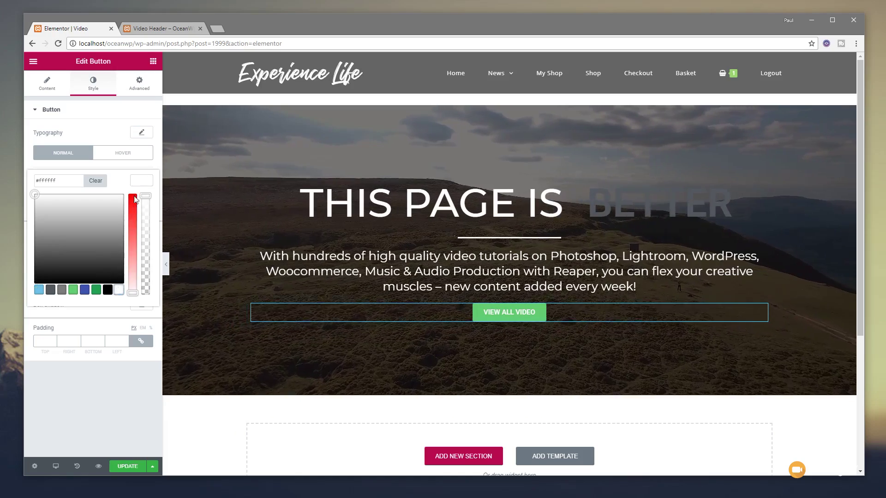
pyautogui.click(142, 207)
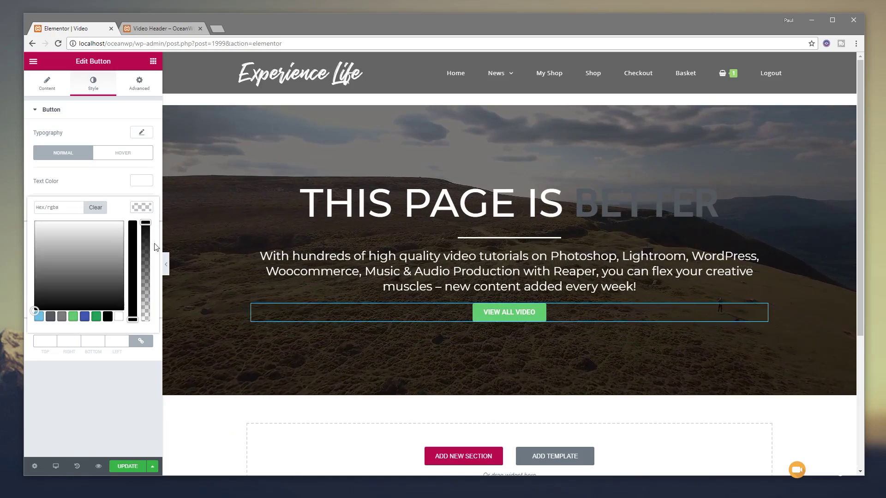
pyautogui.click(145, 317)
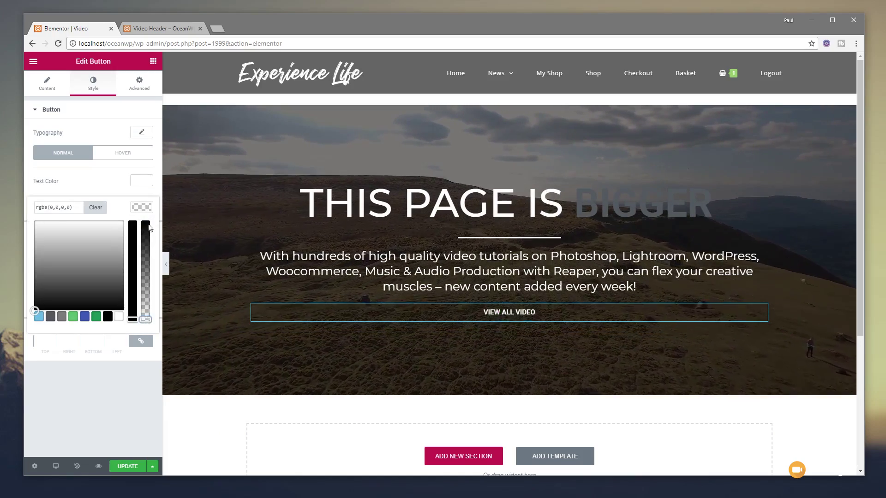
pyautogui.click(141, 207)
pyautogui.click(112, 235)
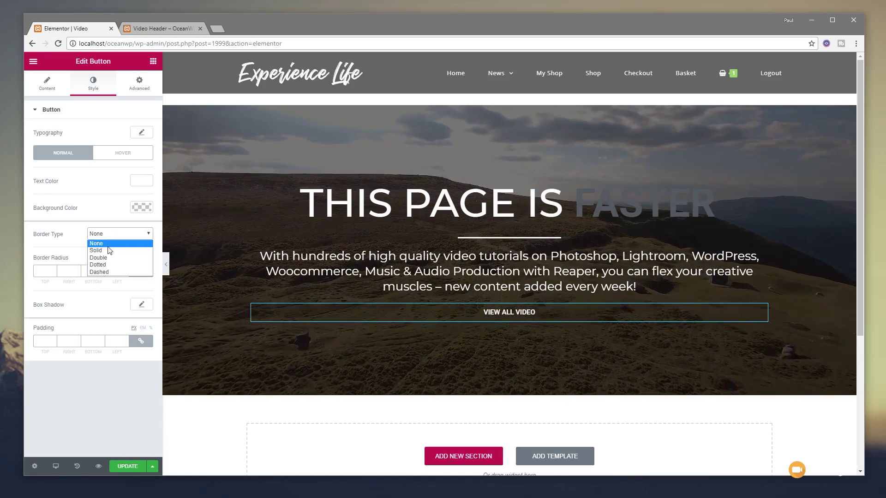
pyautogui.click(109, 251)
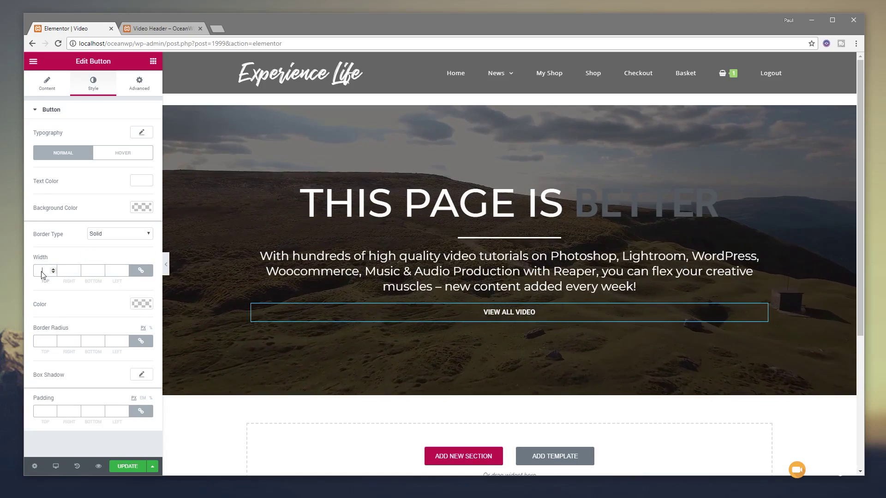
pyautogui.write('1')
pyautogui.click(40, 340)
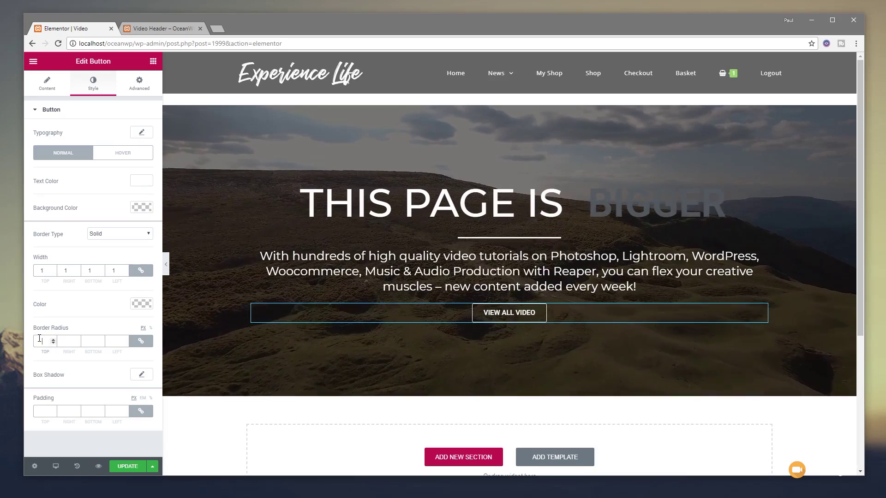
pyautogui.write('0')
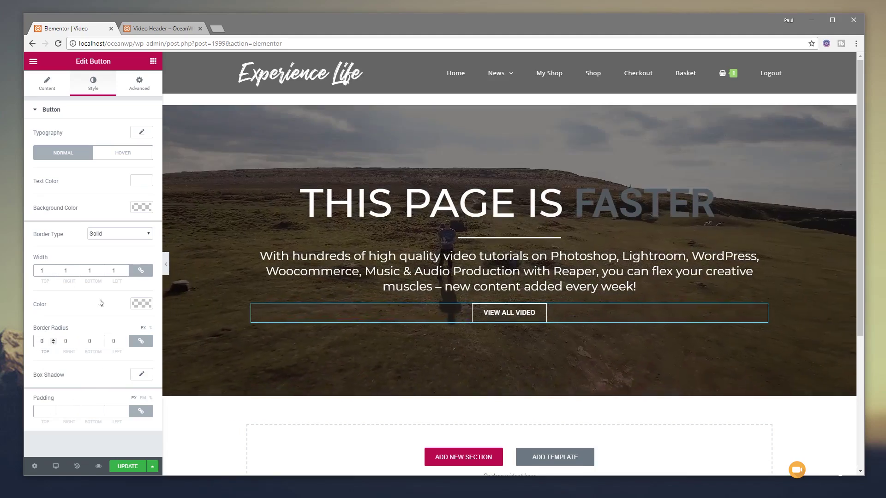
# Give the button a Grow hover animation, then select the animated headline
pyautogui.click(123, 153)
pyautogui.click(79, 274)
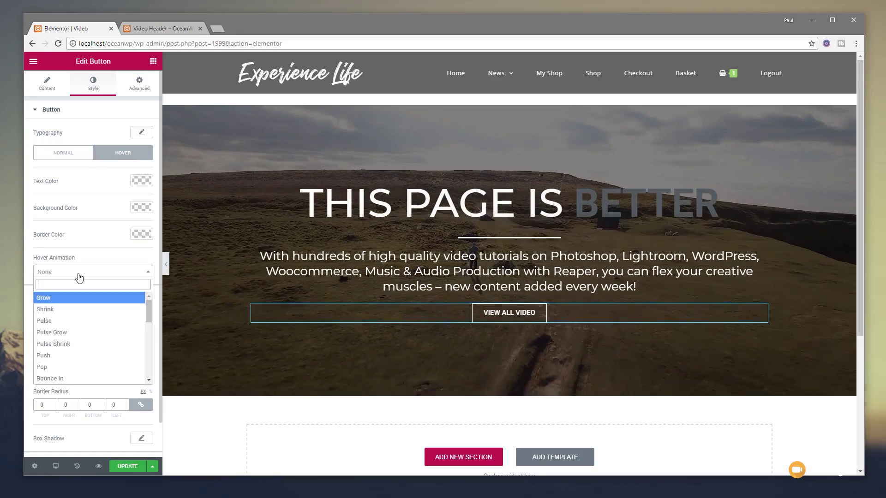
pyautogui.click(65, 298)
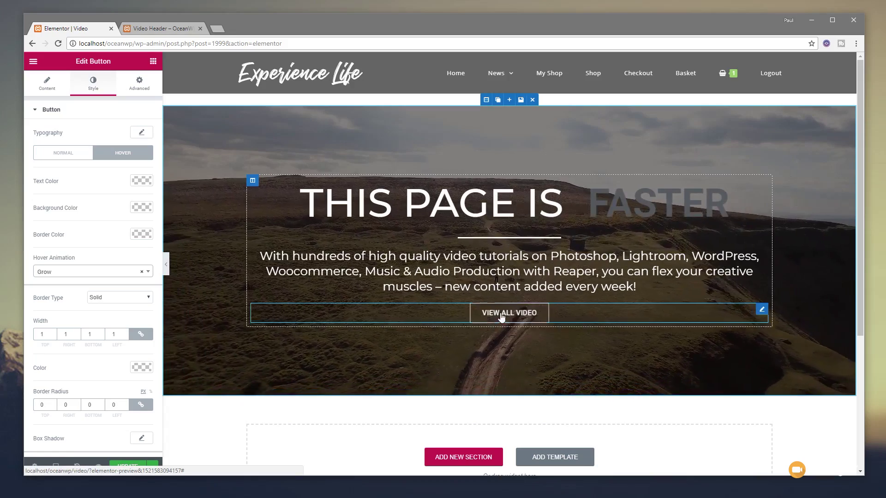
pyautogui.click(602, 210)
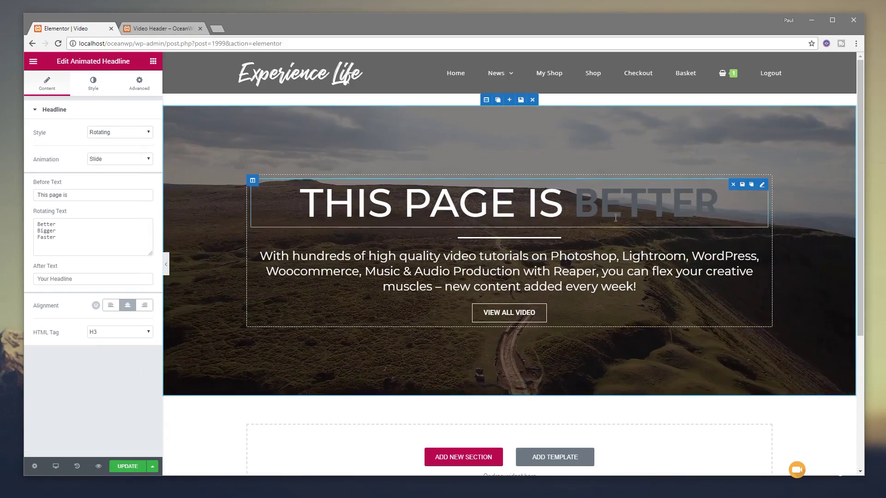
# Set the rotating headline words in Montserrat at weight 700
pyautogui.click(93, 83)
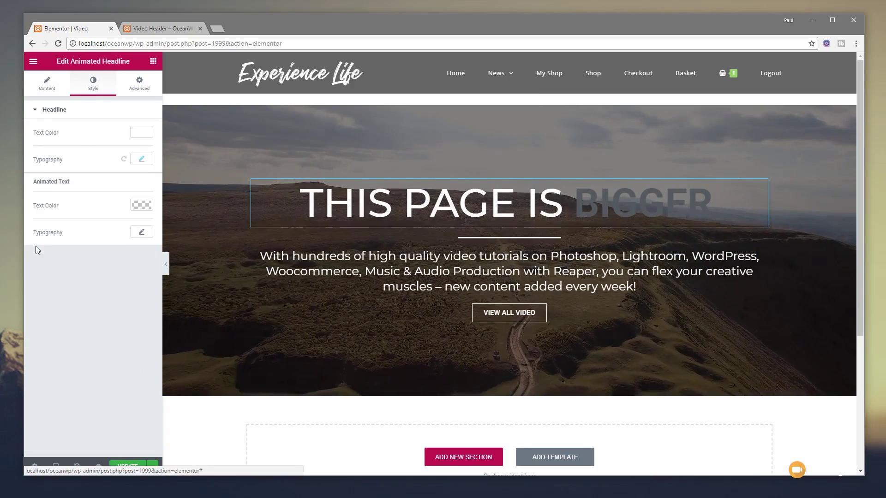
pyautogui.click(141, 206)
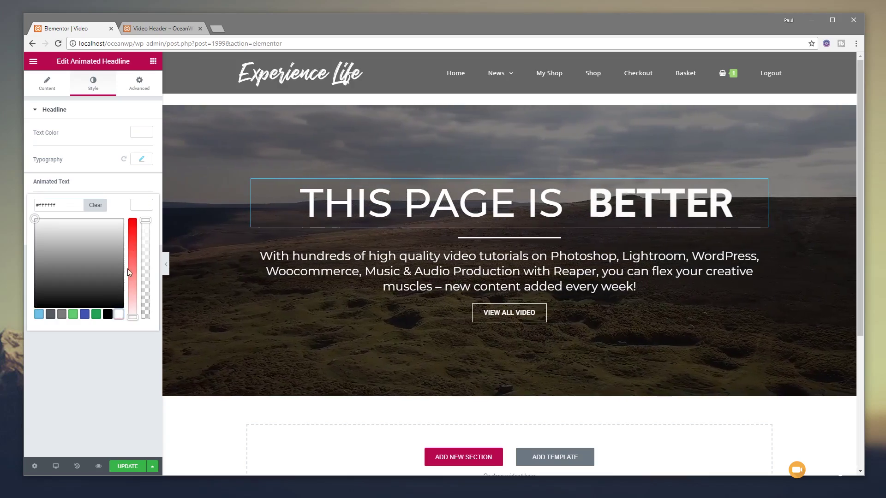
pyautogui.click(145, 207)
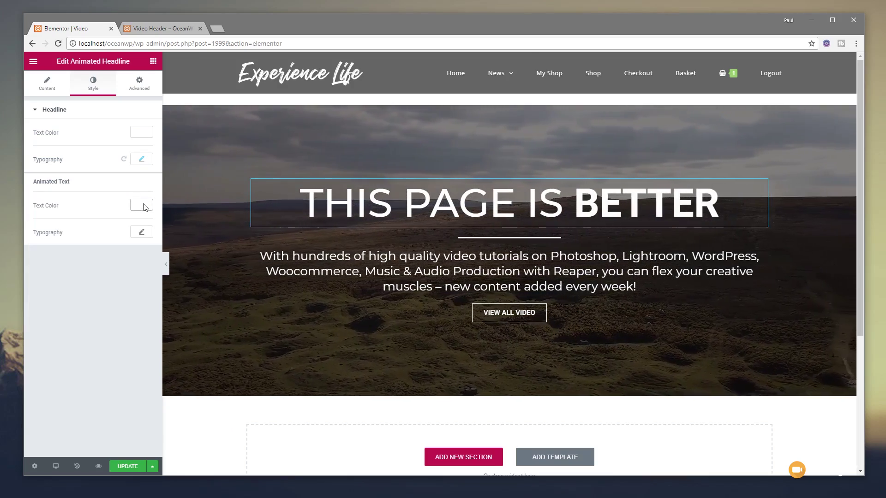
pyautogui.click(143, 234)
pyautogui.click(133, 260)
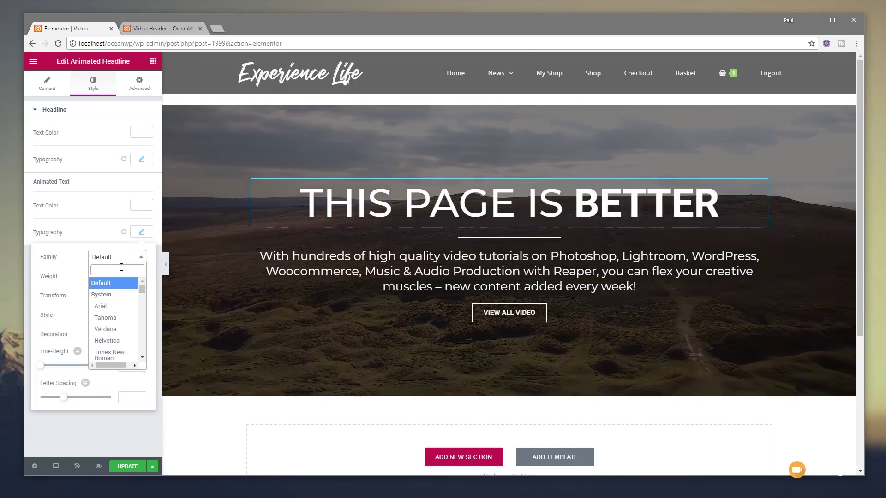
pyautogui.write('mon')
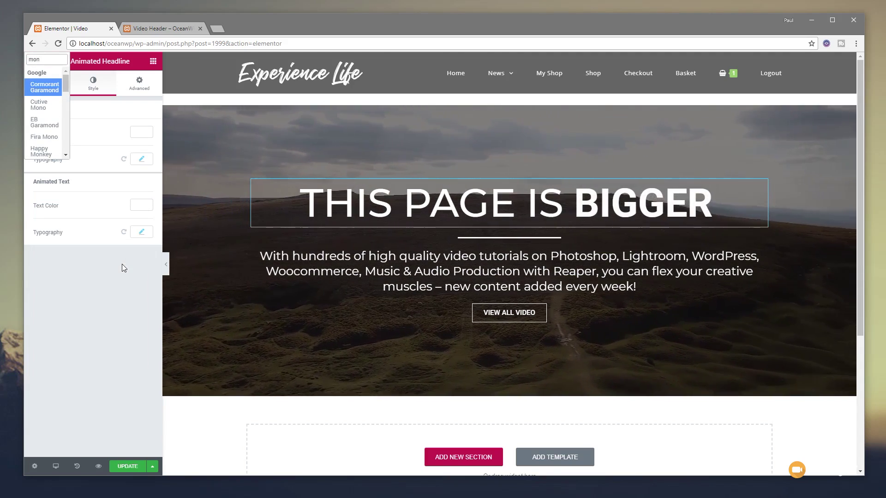
pyautogui.write('t')
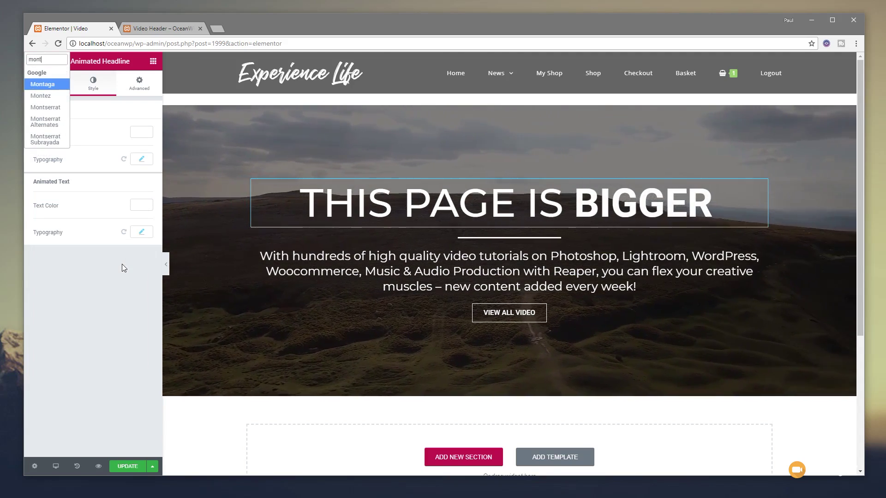
pyautogui.click(46, 107)
pyautogui.click(138, 233)
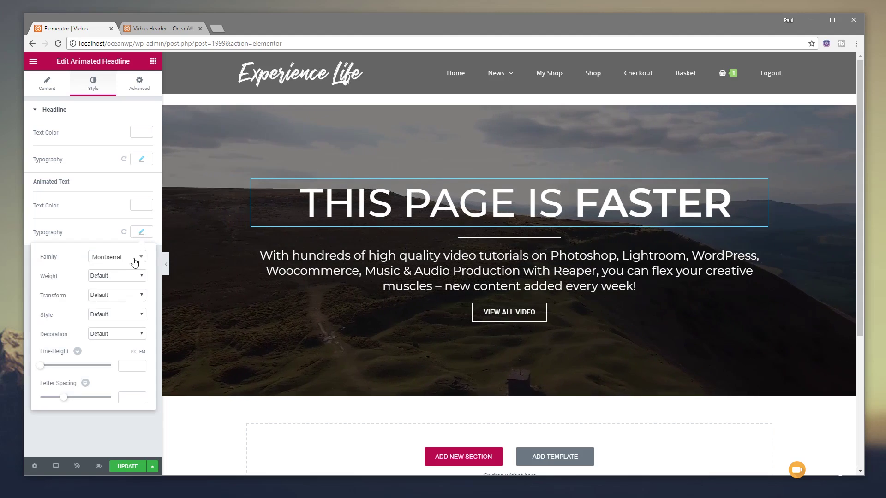
pyautogui.click(123, 276)
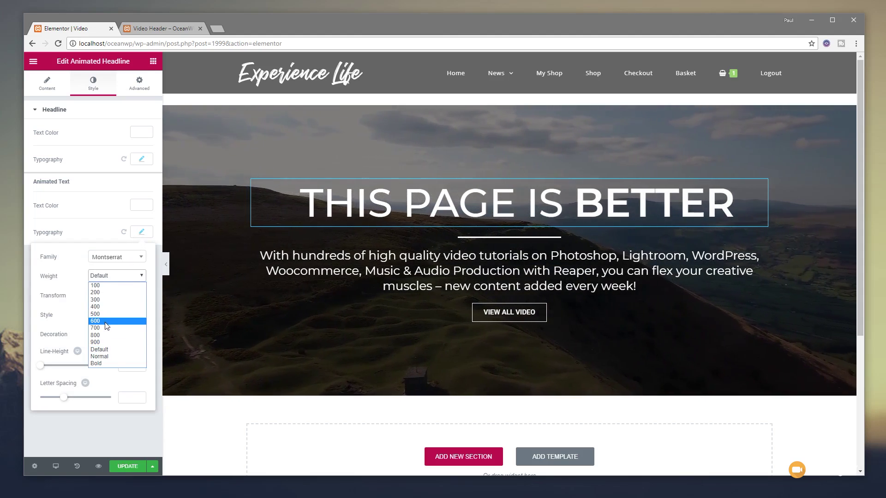
pyautogui.click(106, 322)
pyautogui.click(111, 276)
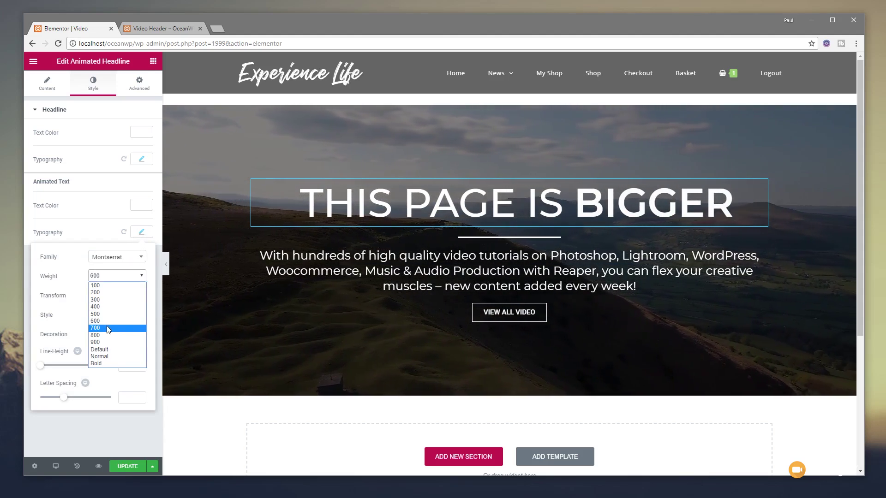
pyautogui.click(108, 328)
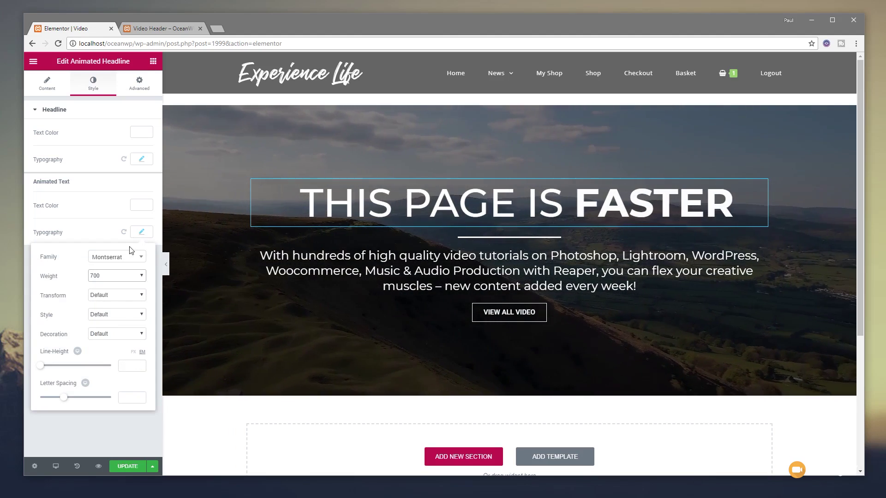
pyautogui.click(142, 232)
# Colour the rotating headline words red (#ff5454)
pyautogui.click(144, 208)
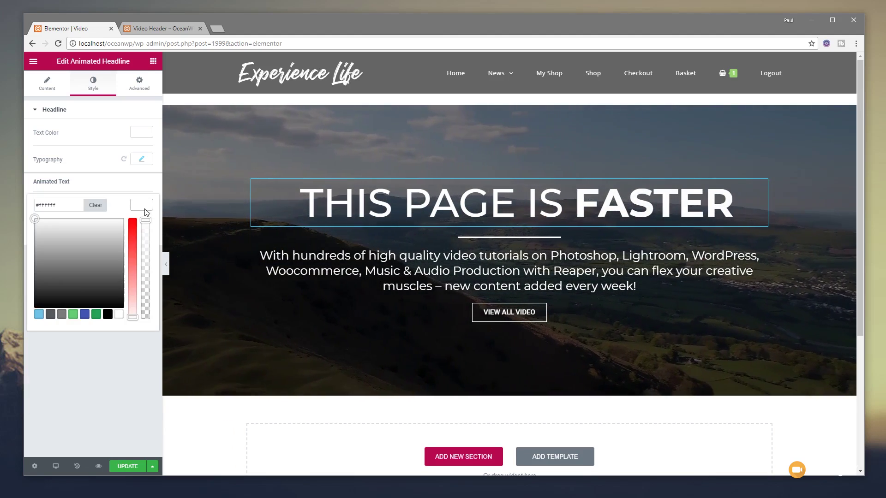
pyautogui.click(132, 251)
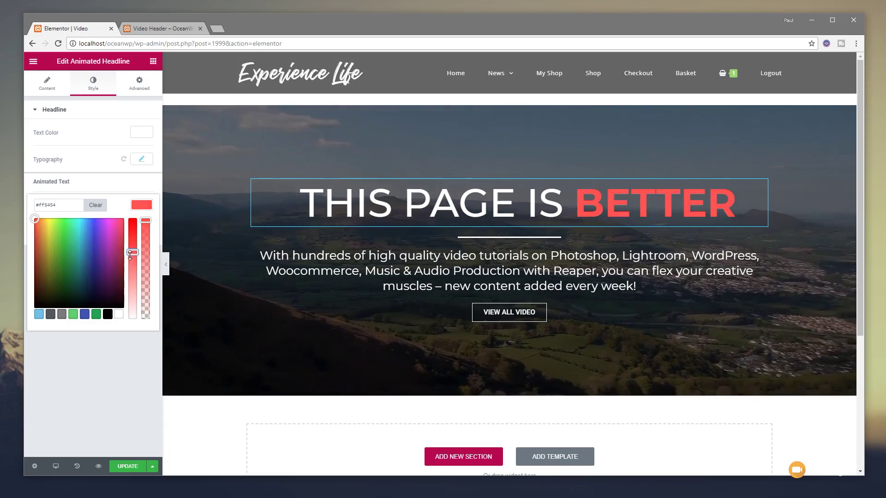
pyautogui.click(98, 388)
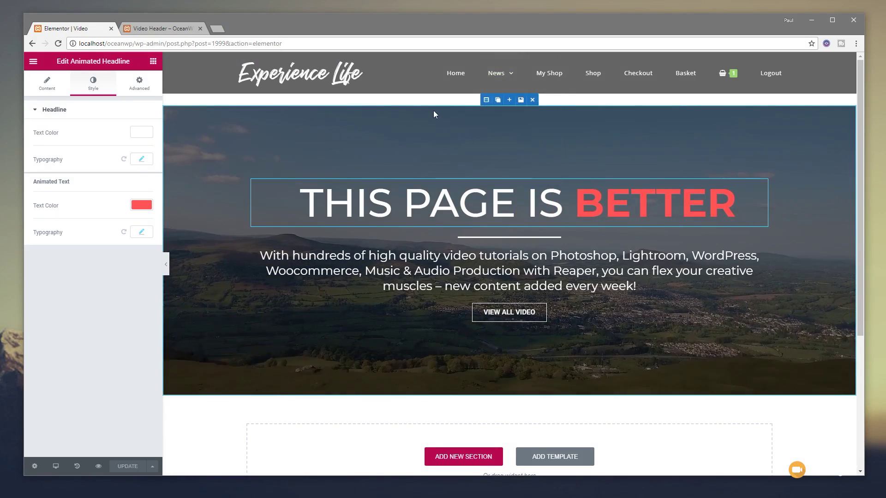
# Give the hero section a top padding of 220
pyautogui.click(481, 104)
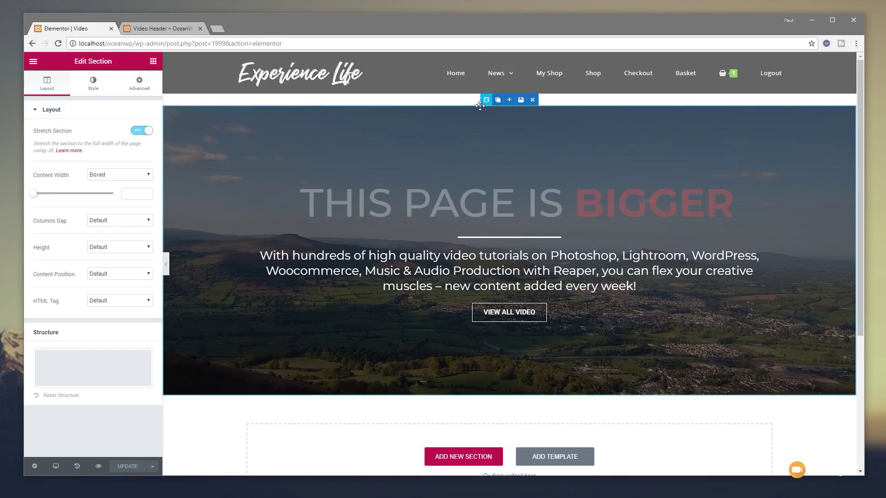
pyautogui.click(138, 84)
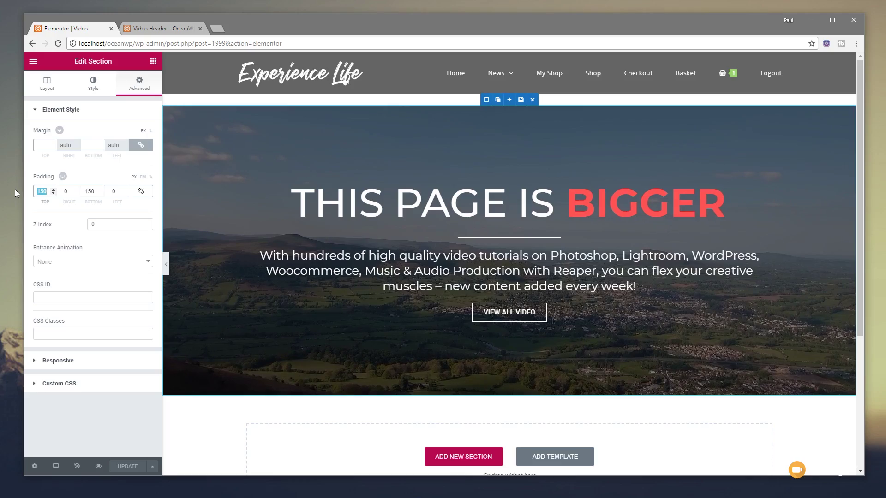
pyautogui.write('220')
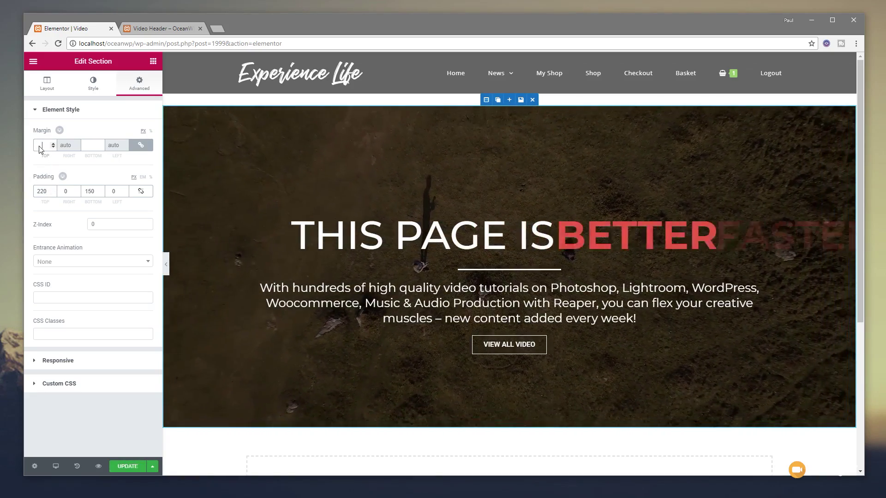
# Unlink the section margins and set the top margin to -120
pyautogui.click(41, 146)
pyautogui.write('120')
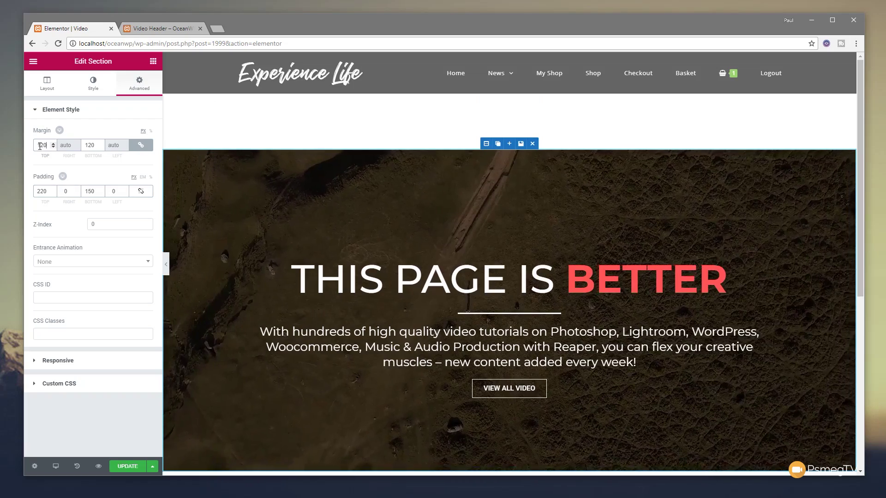
pyautogui.doubleClick(36, 145)
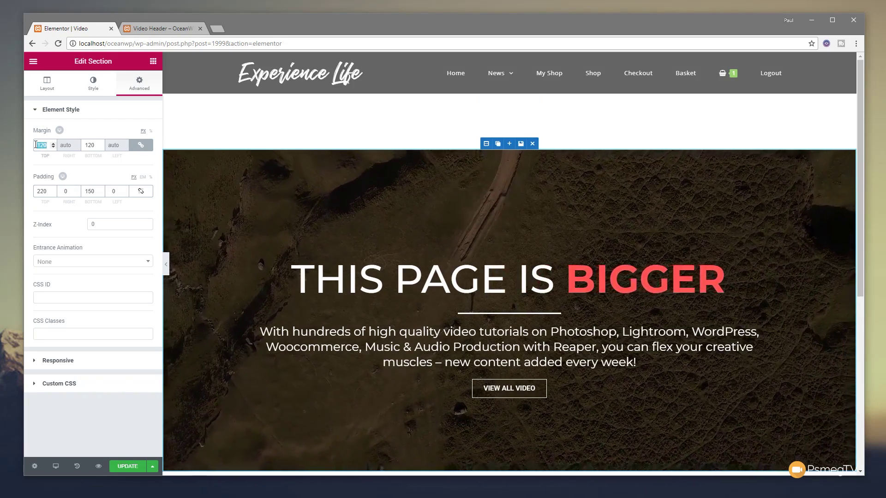
pyautogui.write('0')
pyautogui.click(141, 145)
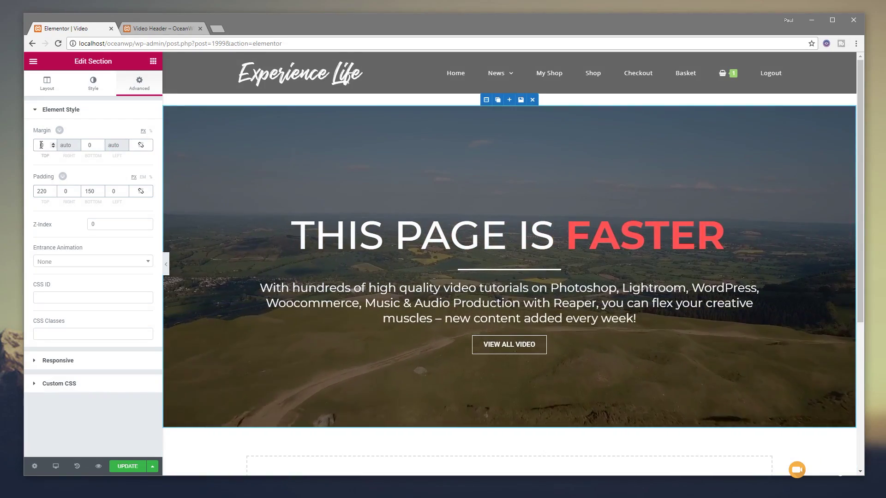
pyautogui.doubleClick(41, 145)
pyautogui.write('120')
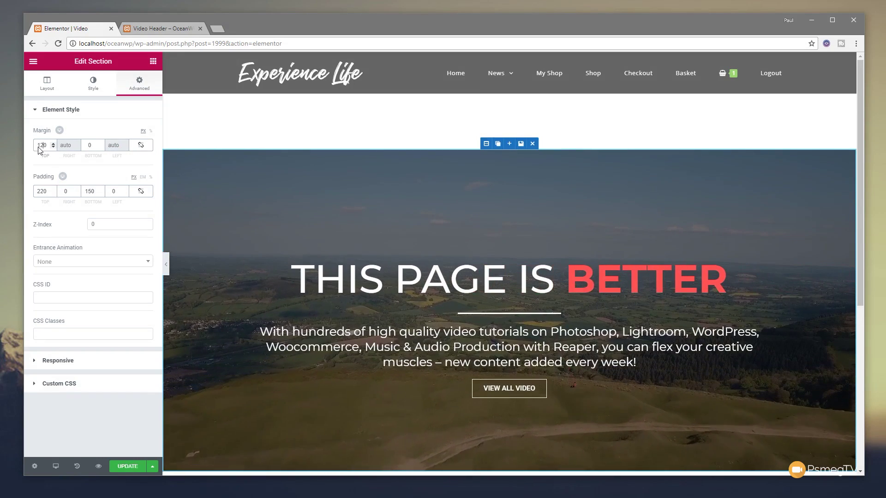
pyautogui.click(39, 146)
pyautogui.write('-')
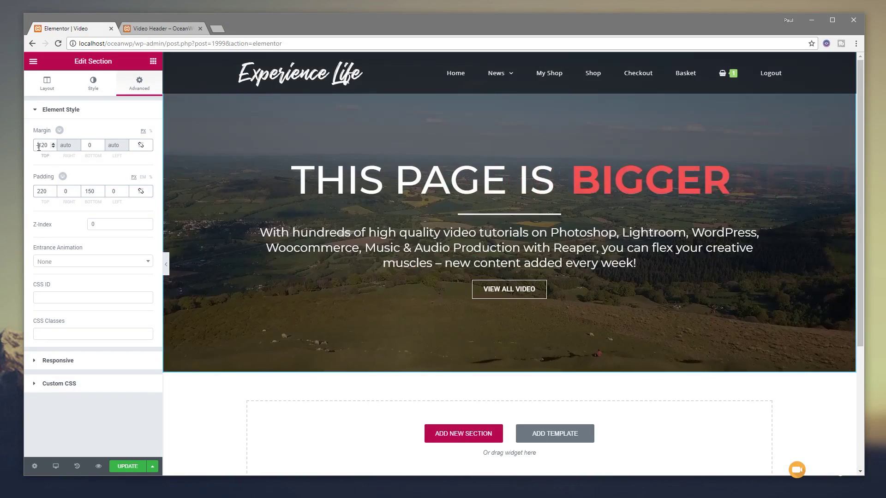